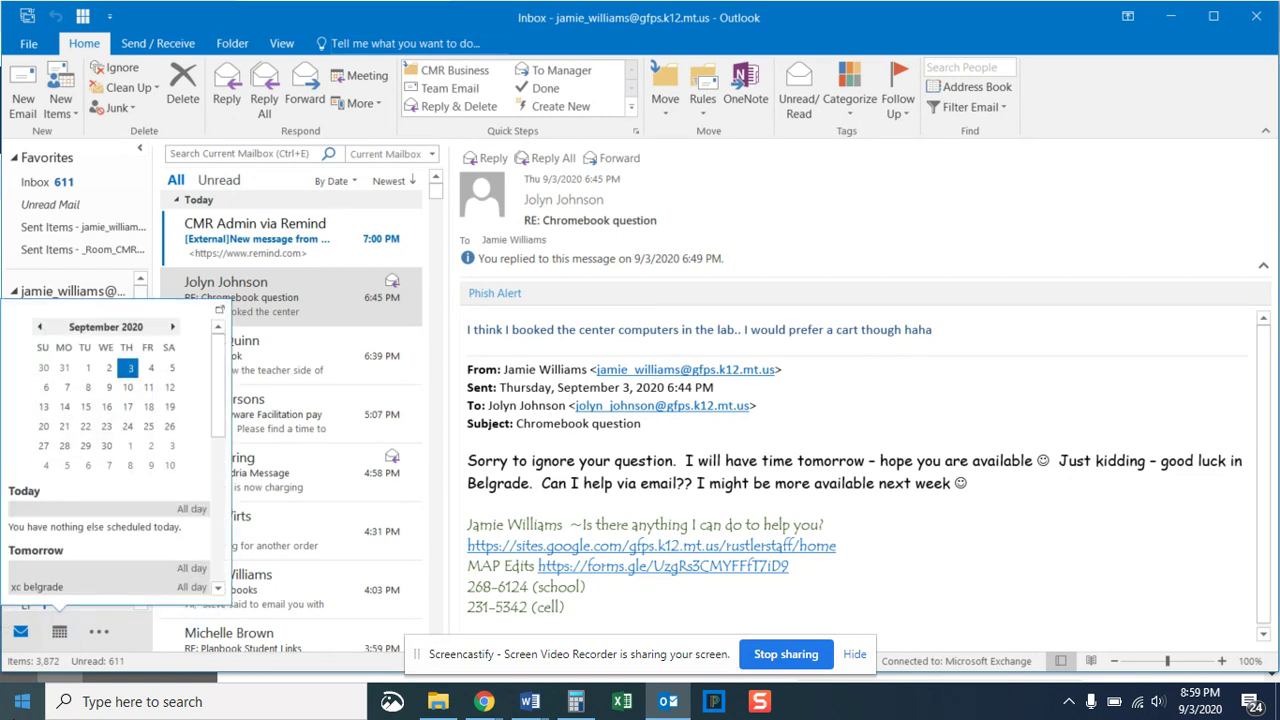
- Switch from the inbox to the calendar and look over the September 3, 2020 bookings for _Room_CMR_102_Lab
mouse_move(63, 636)
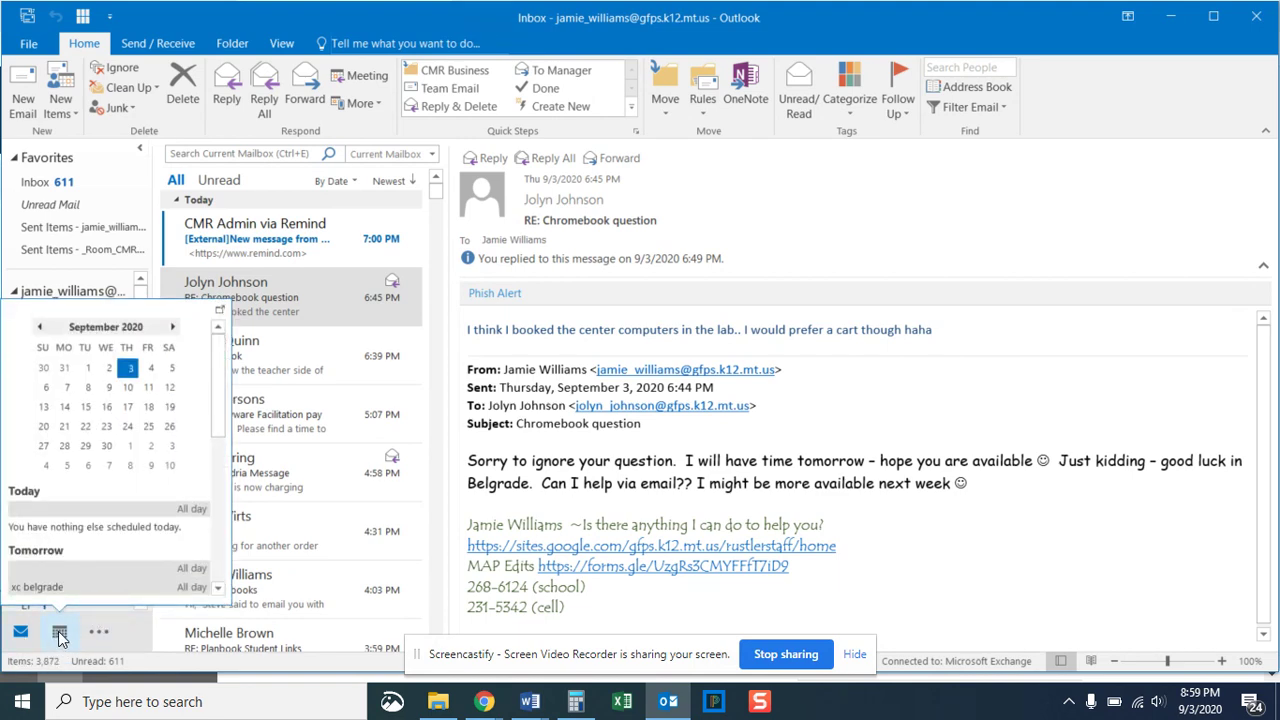
left_click(59, 636)
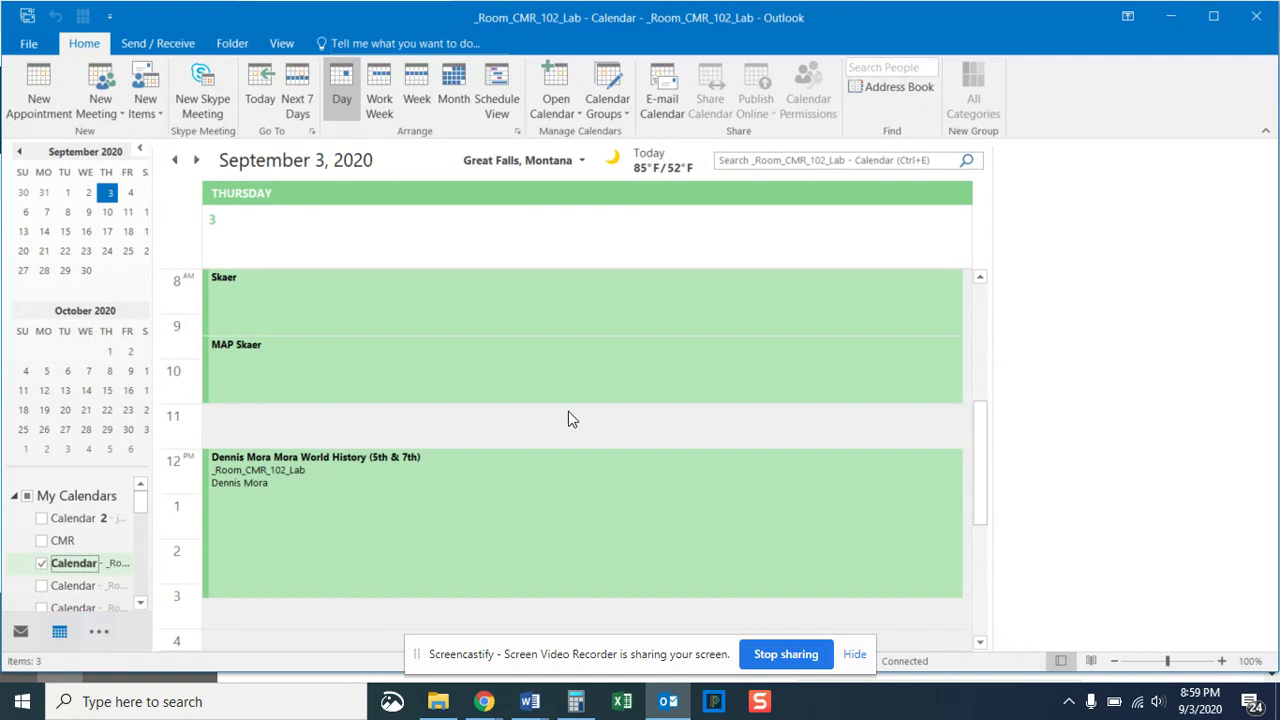
mouse_move(538, 506)
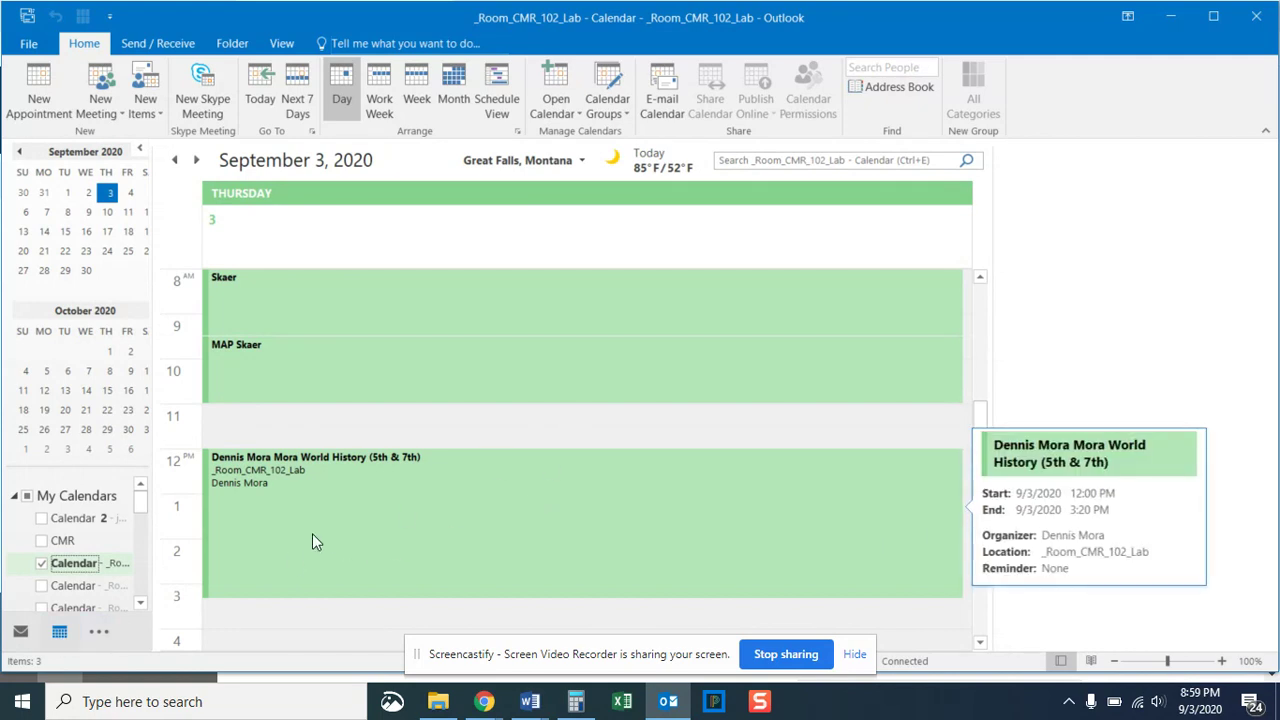
mouse_move(141, 500)
left_mouse_down()
mouse_move(145, 562)
mouse_move(163, 491)
left_mouse_up()
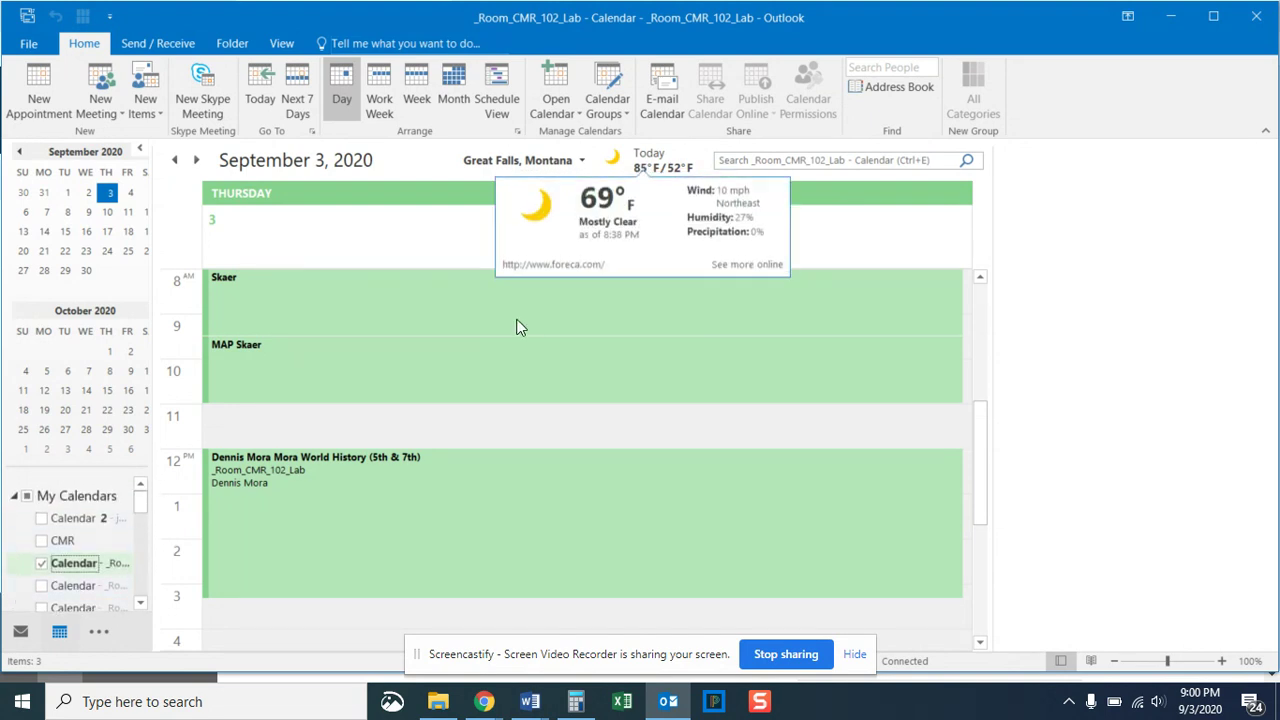
- Start opening calendars from the room list and select _Room_CMR_102_Lab, _Room_CMR_CenterPC, _Room_CMR_NorthLab and _Room_CMR_SouthLab
left_click(578, 112)
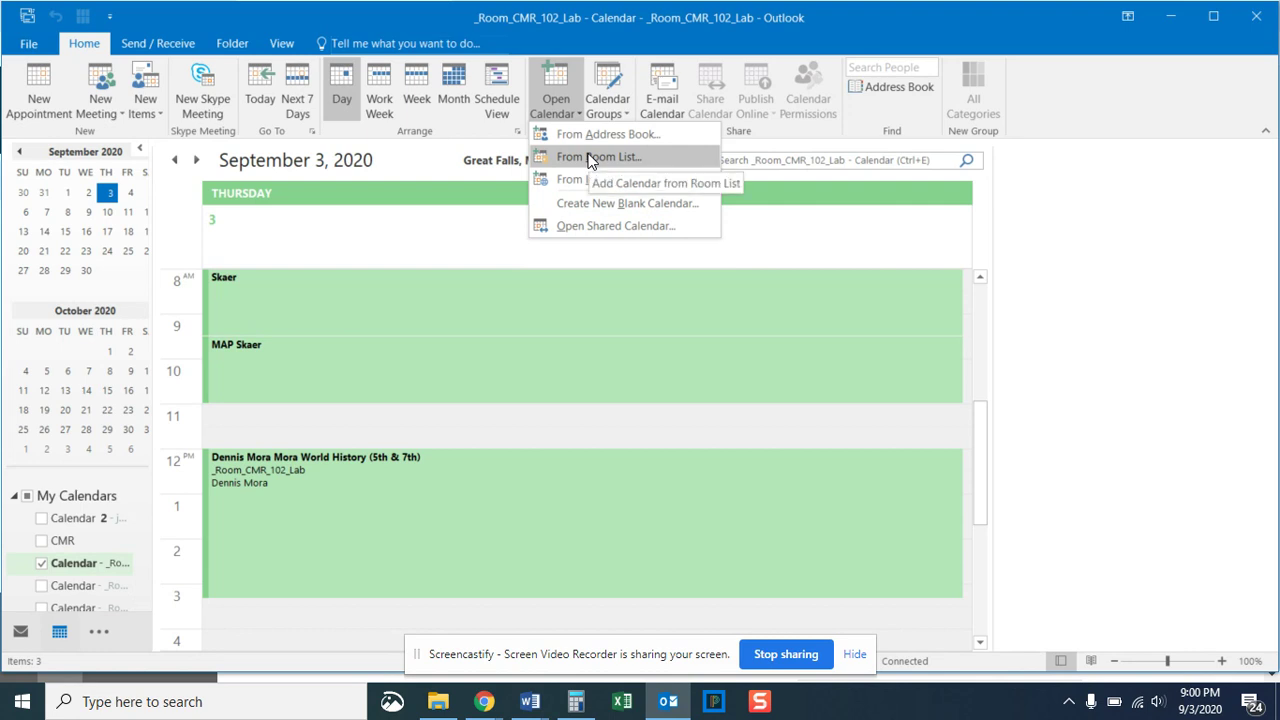
left_click(591, 161)
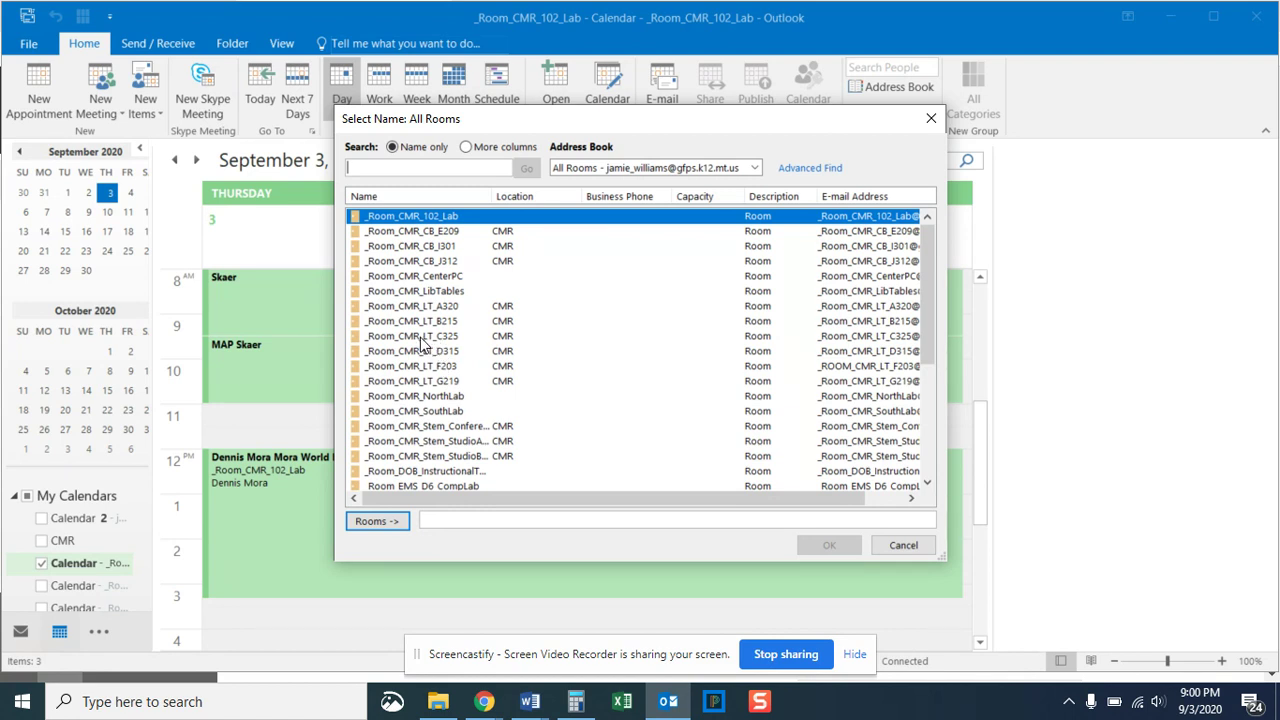
double_click(468, 222)
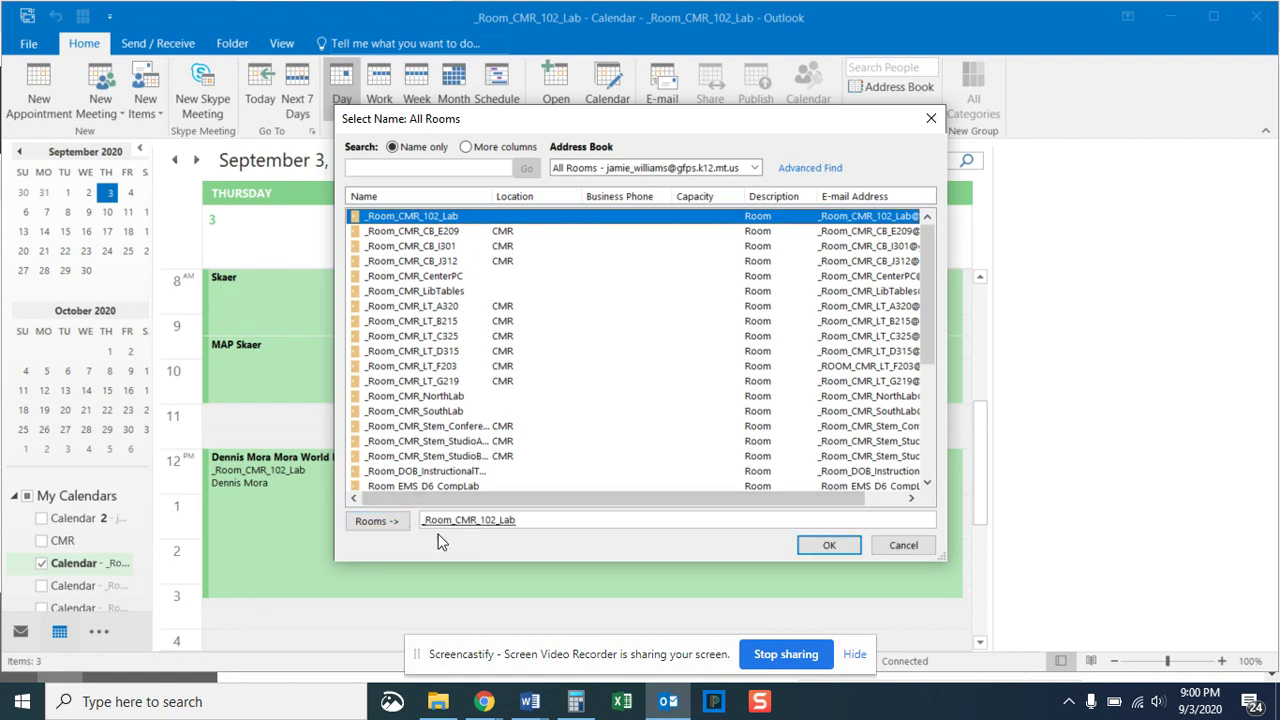
double_click(457, 280)
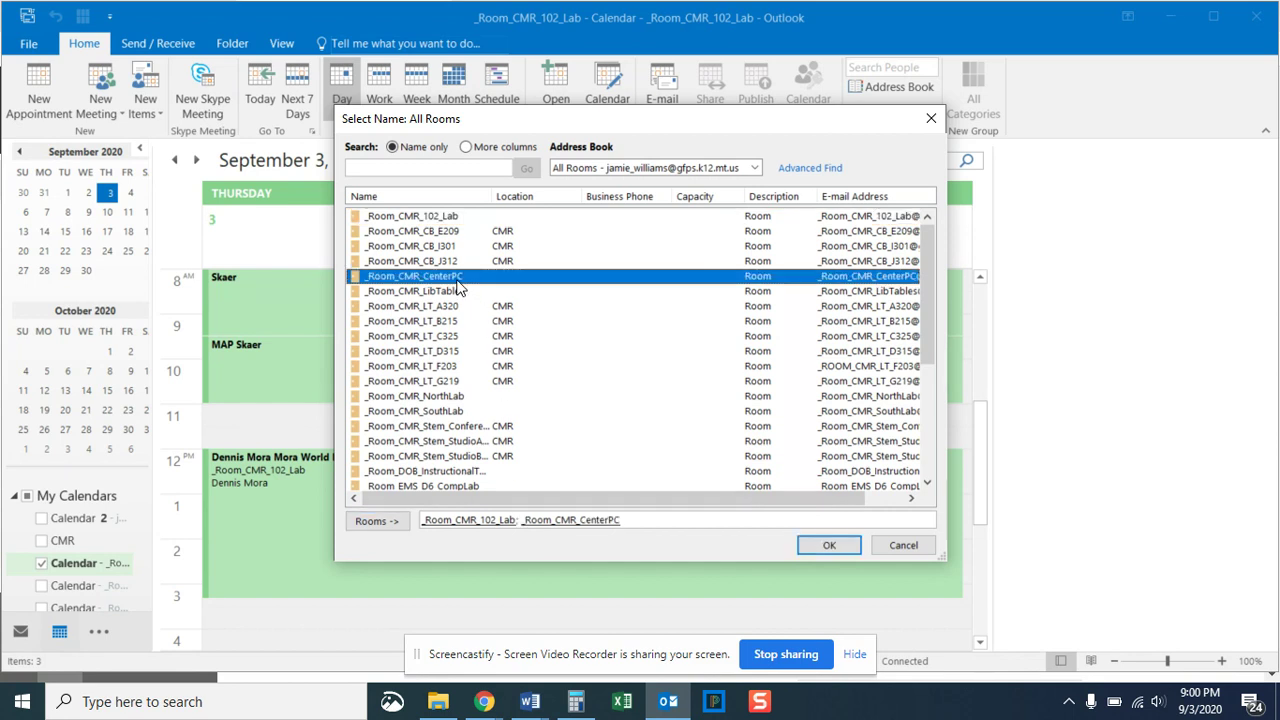
double_click(462, 397)
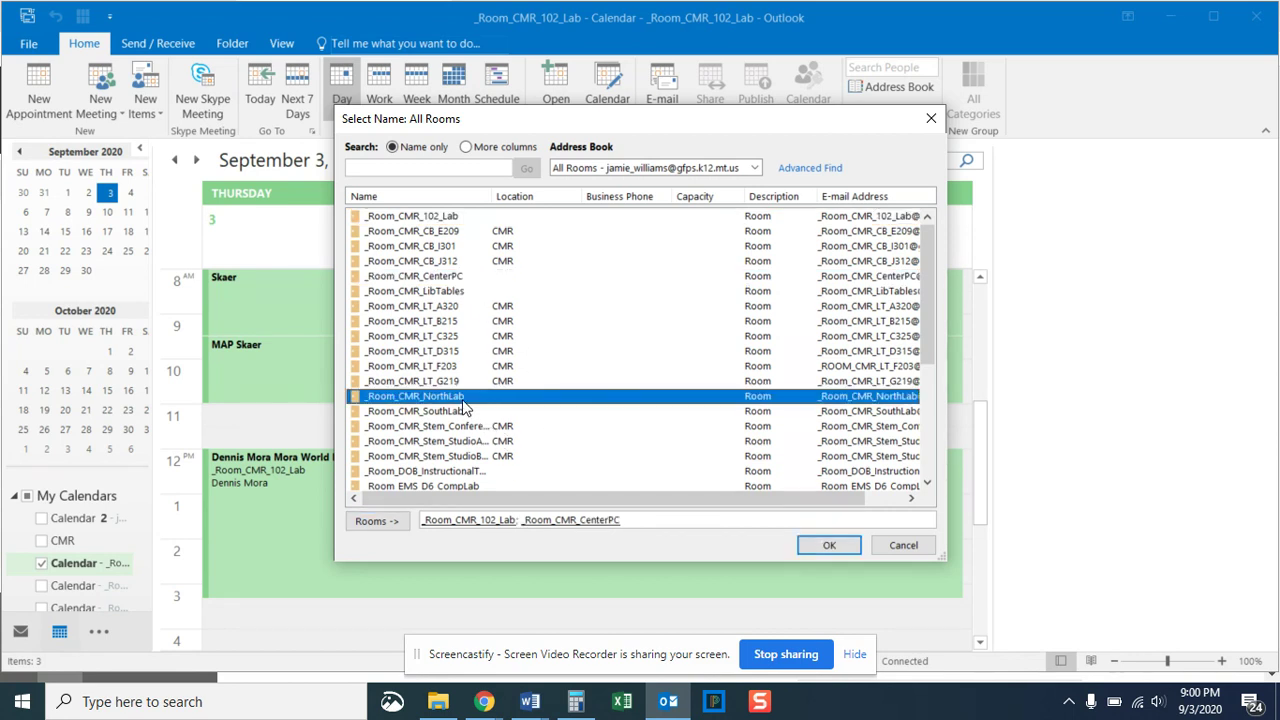
double_click(437, 412)
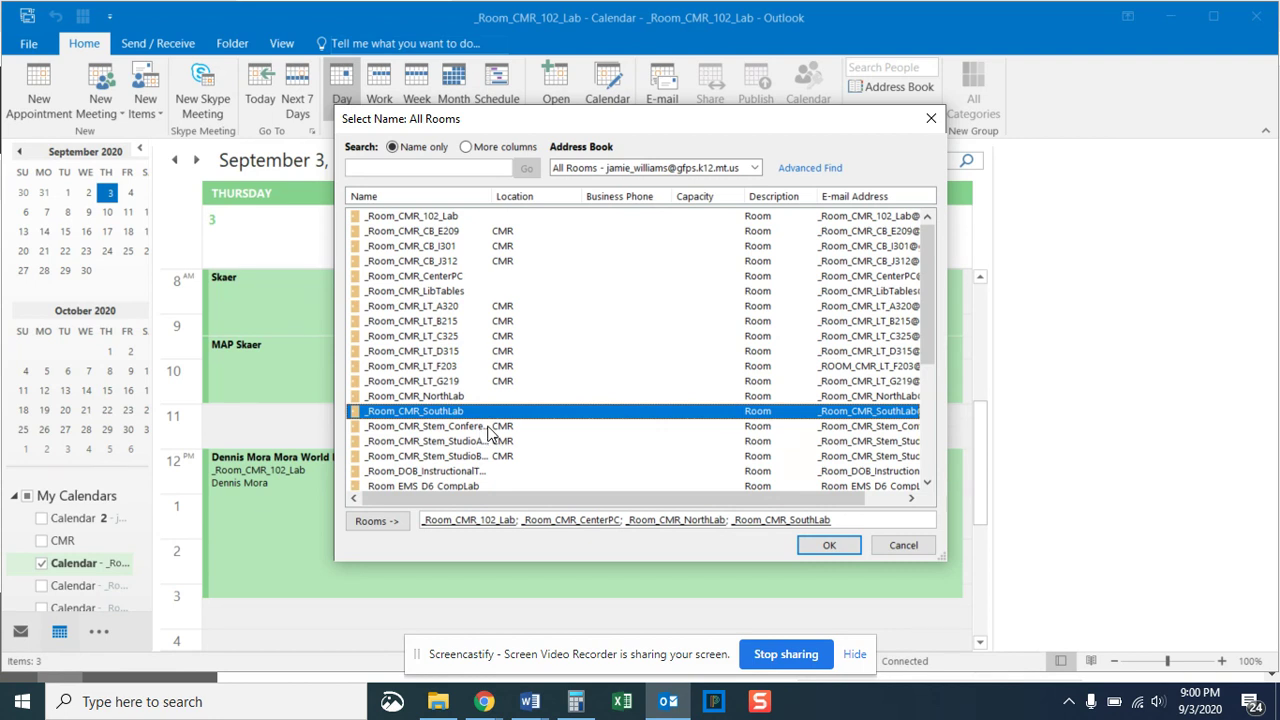
- Add _Room_CMR_Stem_Conference, _Room_CMR_Stem_StudioA_West and _Room_CMR_Stem_StudioB_East to the room selection
double_click(484, 427)
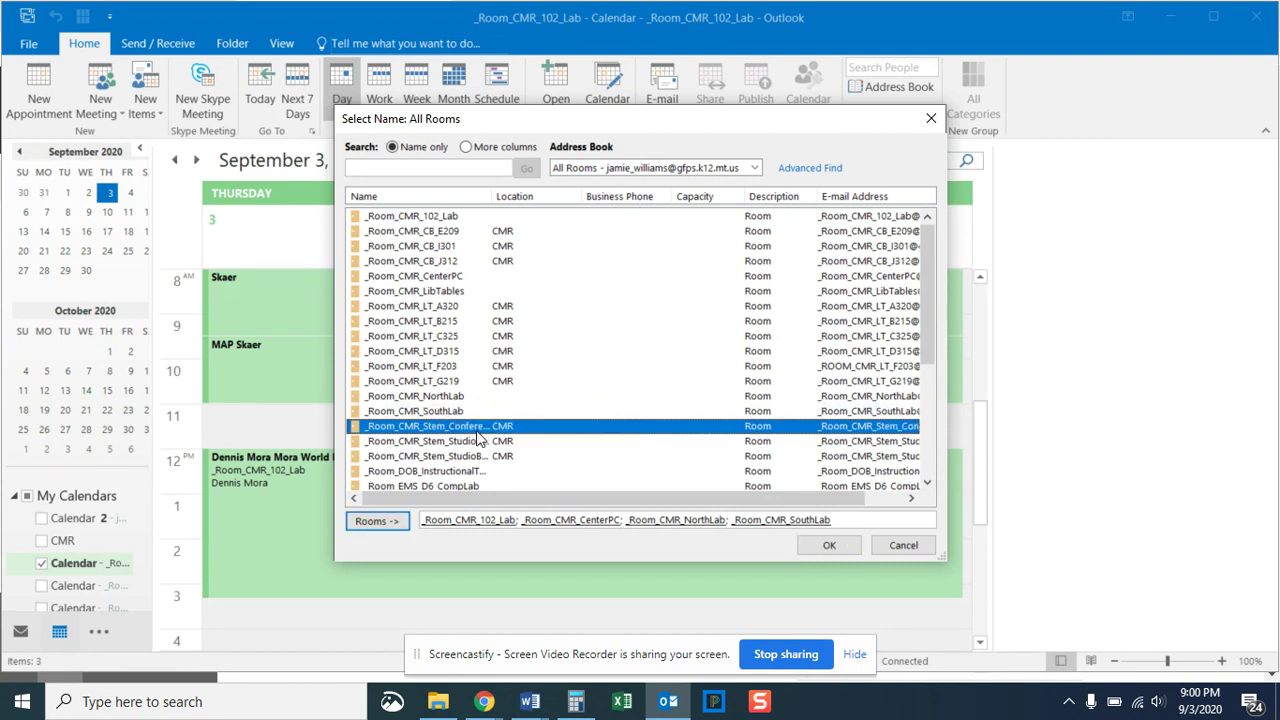
double_click(482, 442)
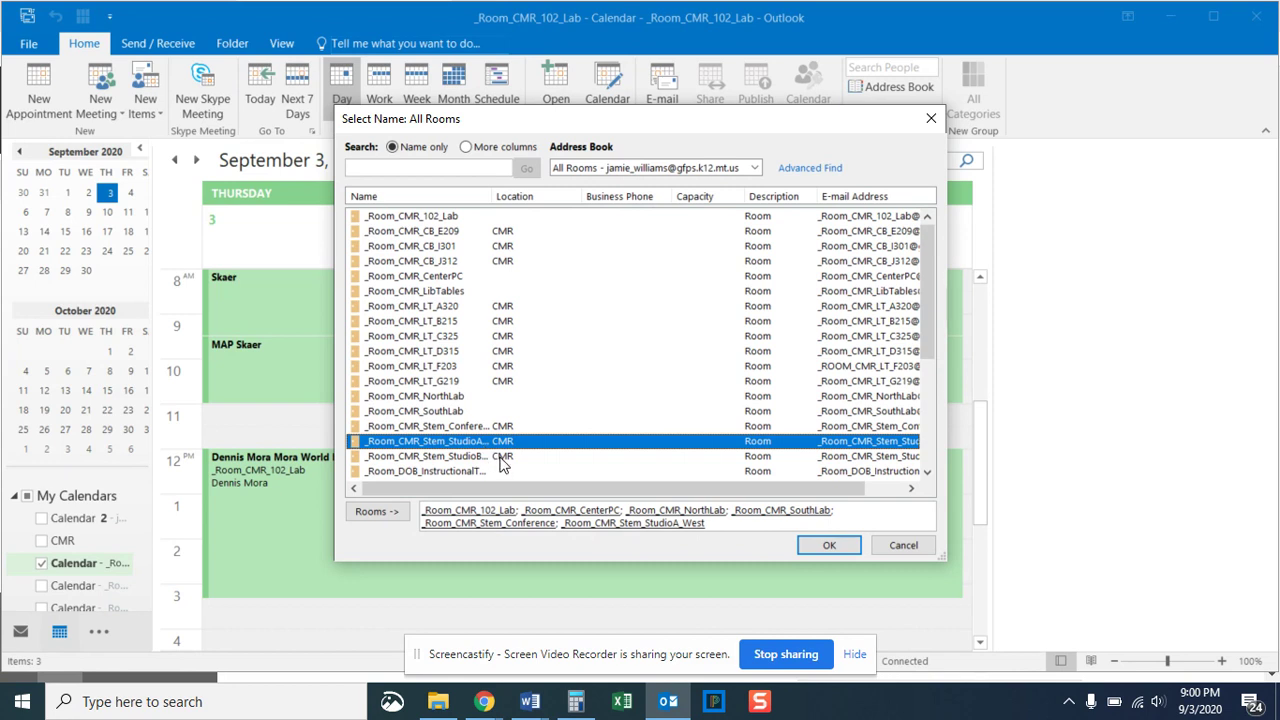
double_click(499, 457)
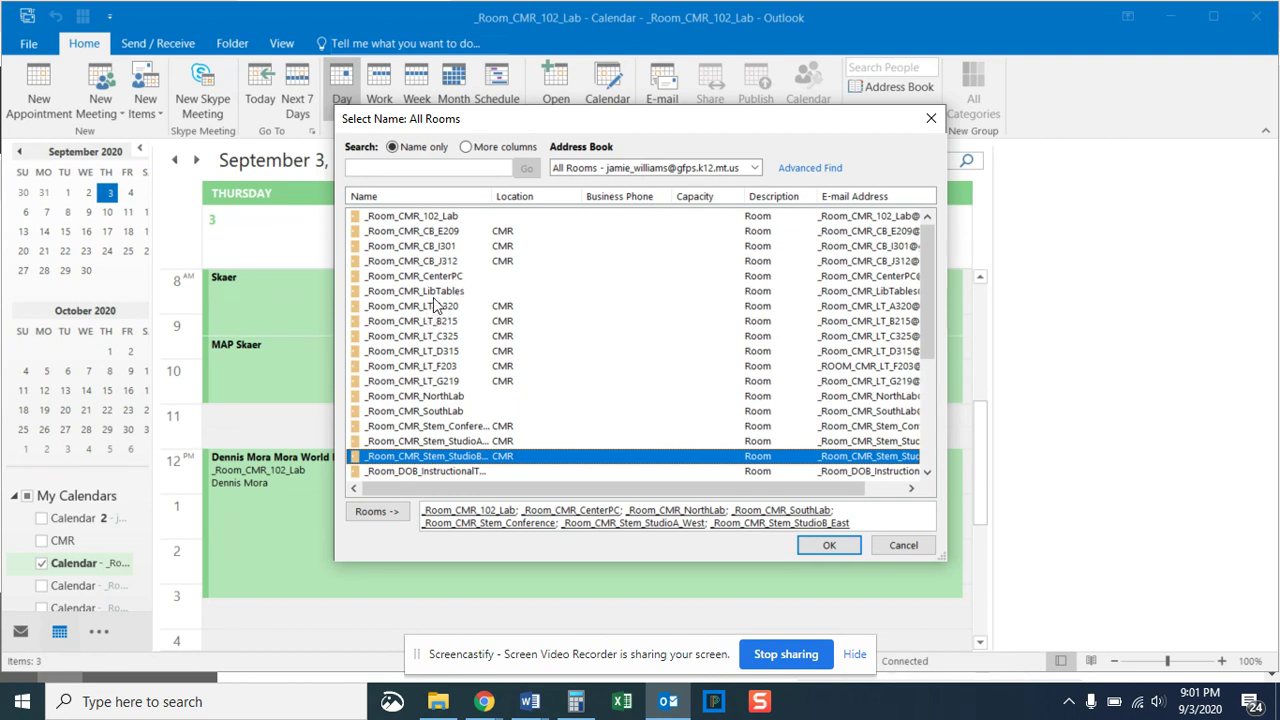
- Add _Room_CMR_CB_E209, _Room_CMR_LT_B215, _Room_CMR_LT_F203 and _Room_CMR_LT_G219 to the room selection, and cancel the selection
double_click(452, 236)
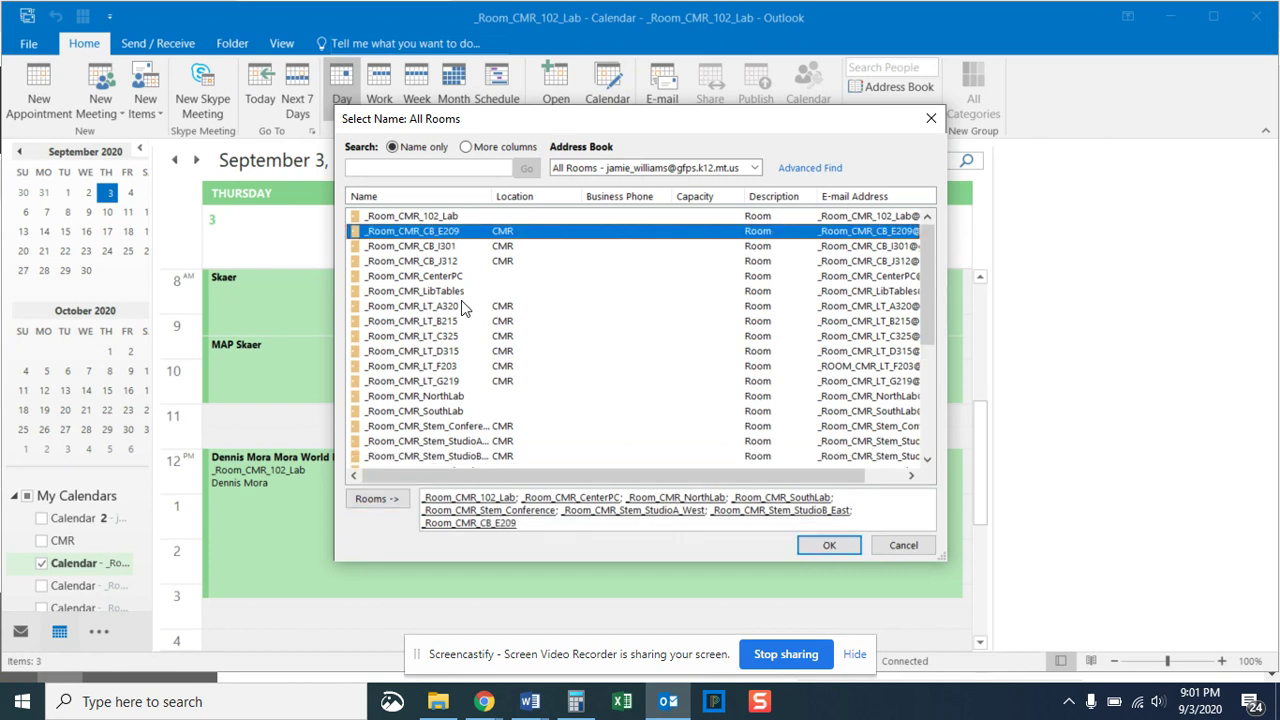
double_click(447, 322)
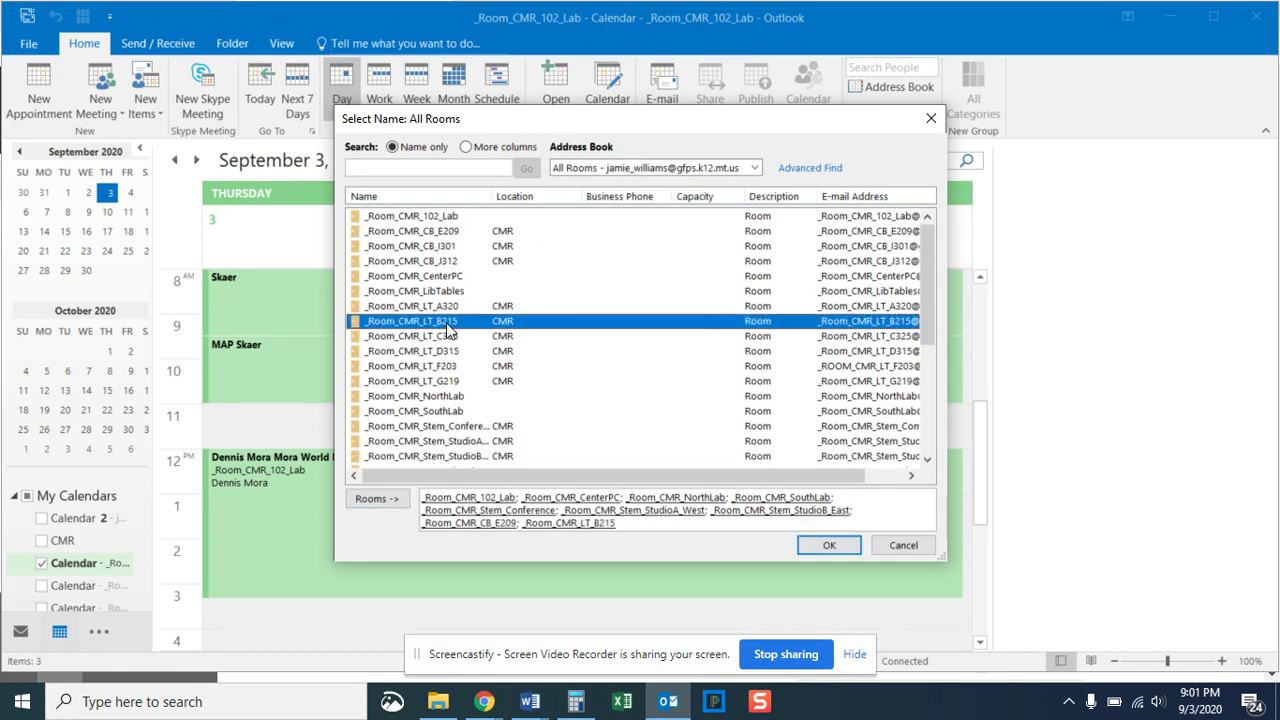
double_click(456, 368)
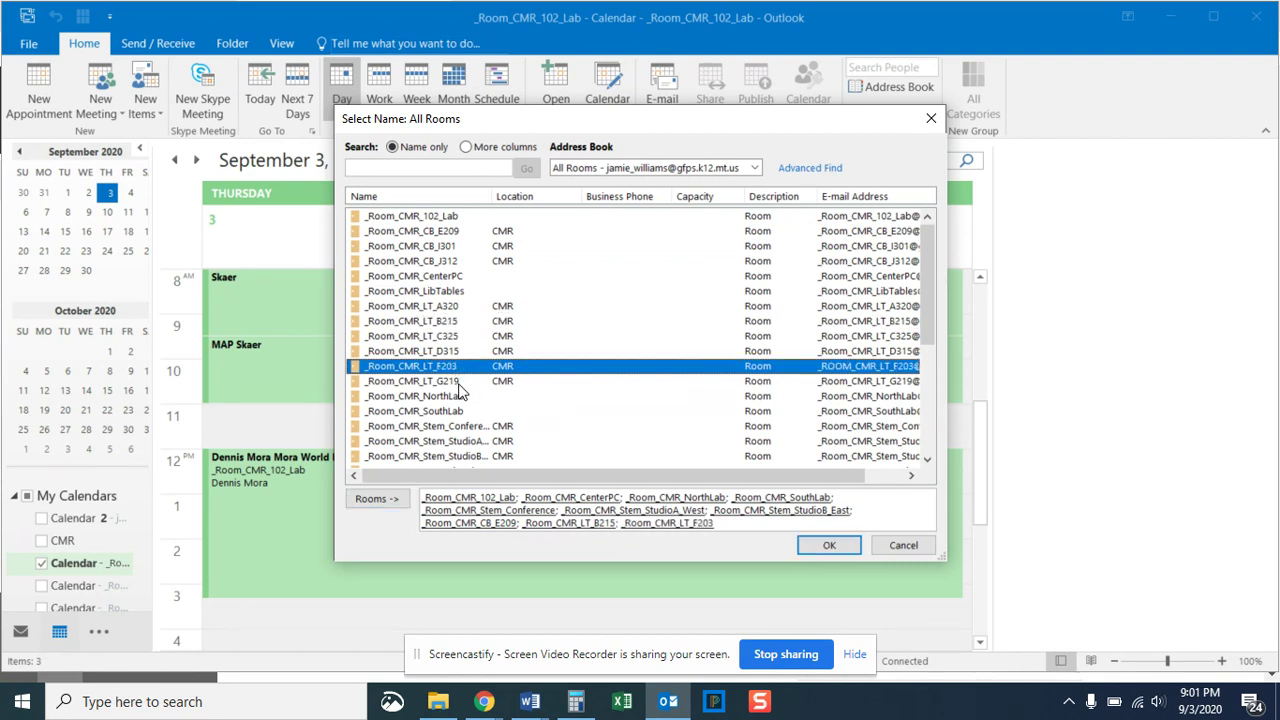
double_click(459, 383)
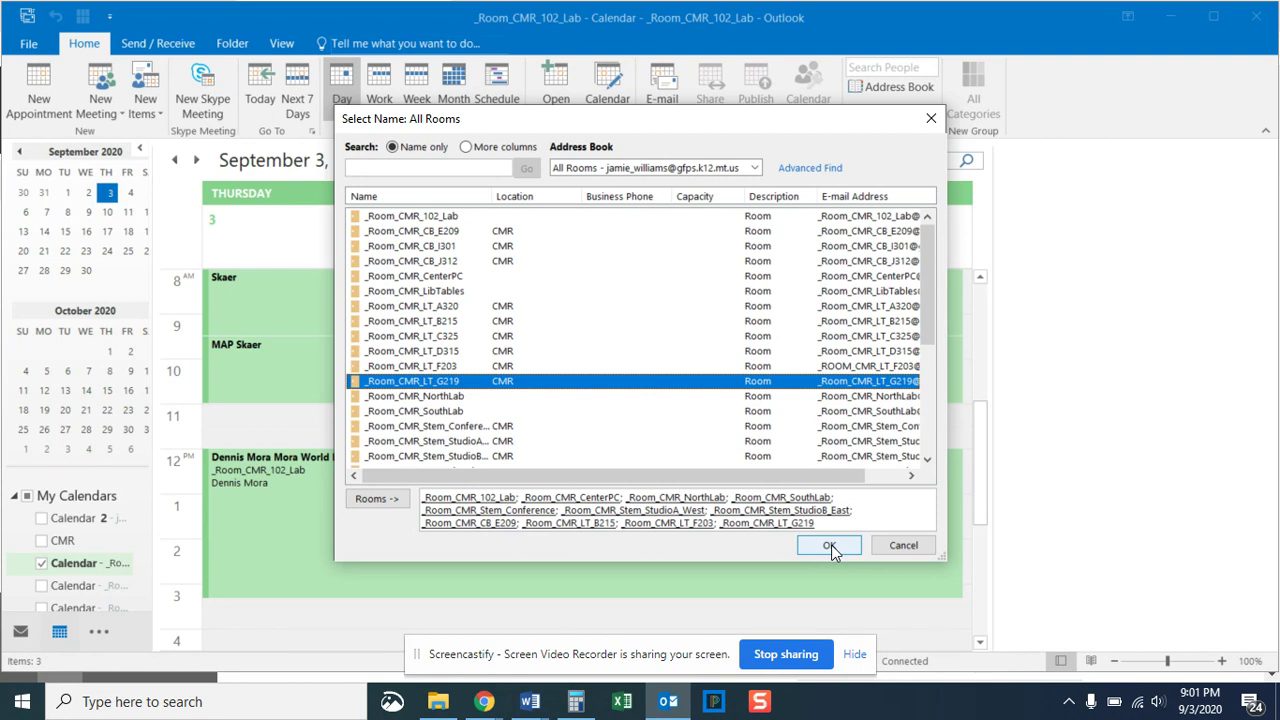
left_click(901, 548)
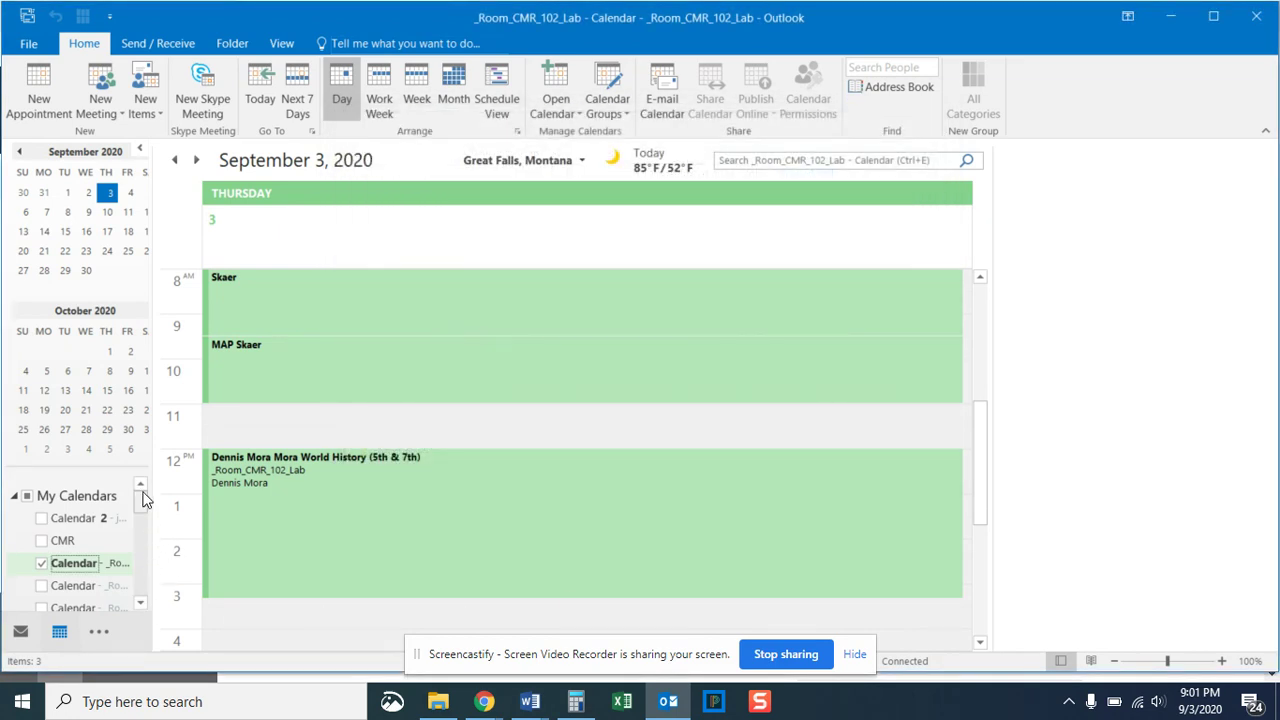
- Look through the calendars listed under My Calendars and turn off the _Room_CMR_102_Lab calendar
left_click_drag(143, 499, 157, 558)
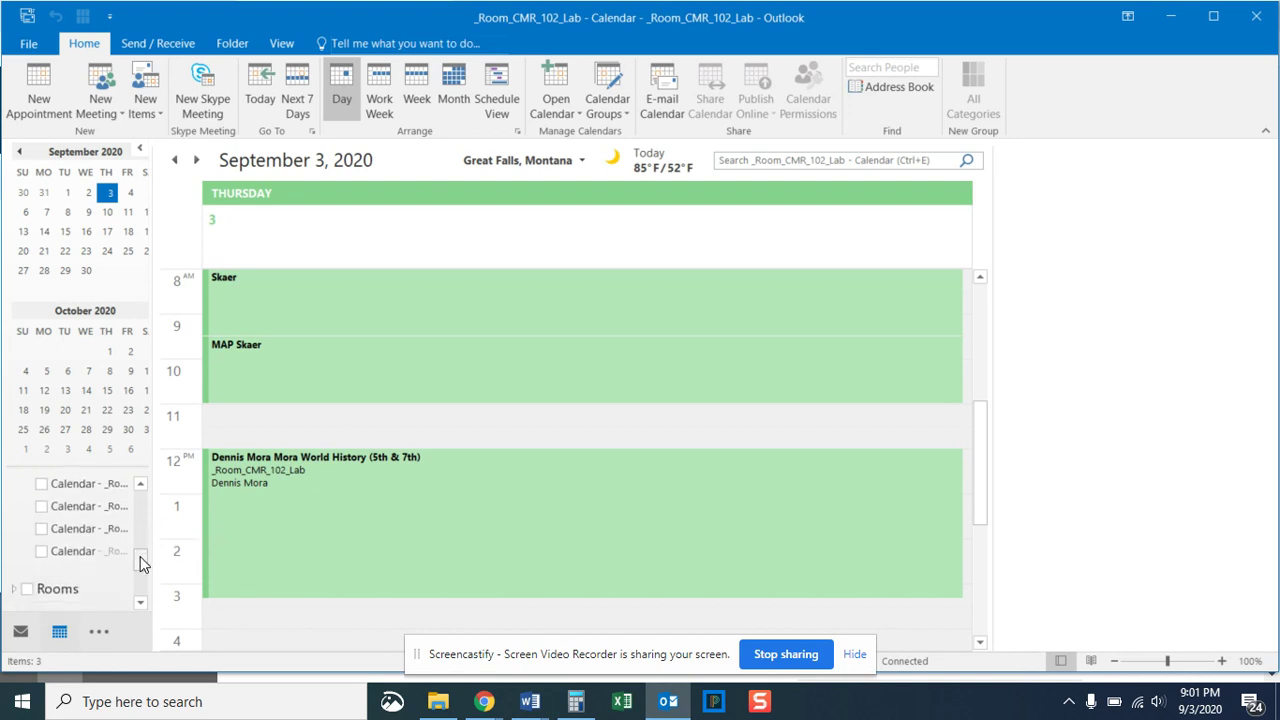
scroll(114, 509, "up", 3)
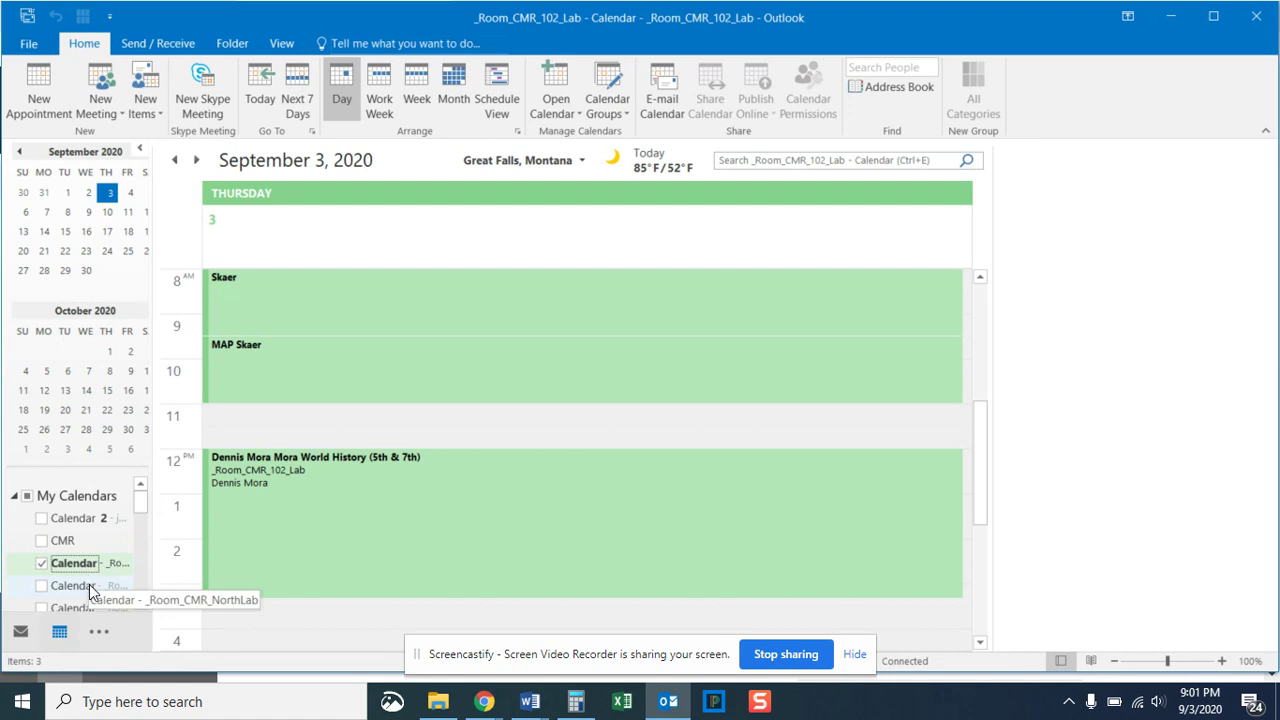
left_click(140, 603)
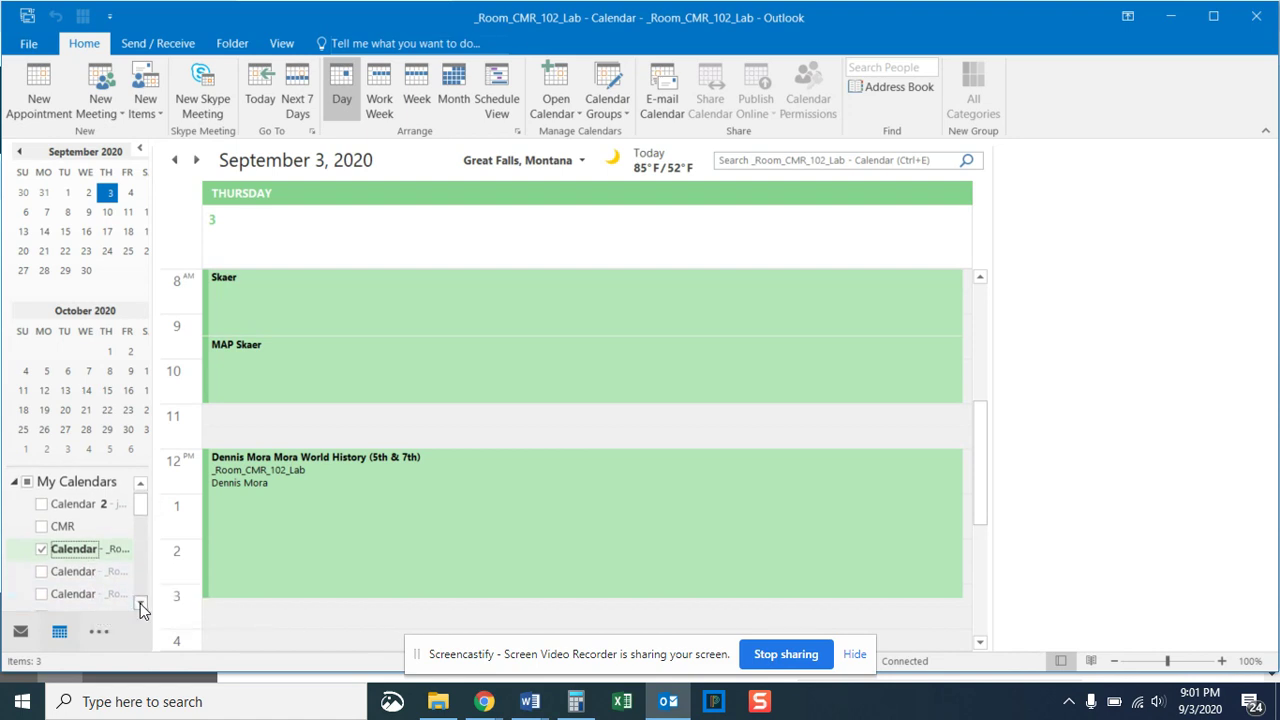
left_click(140, 603)
left_click(140, 603)
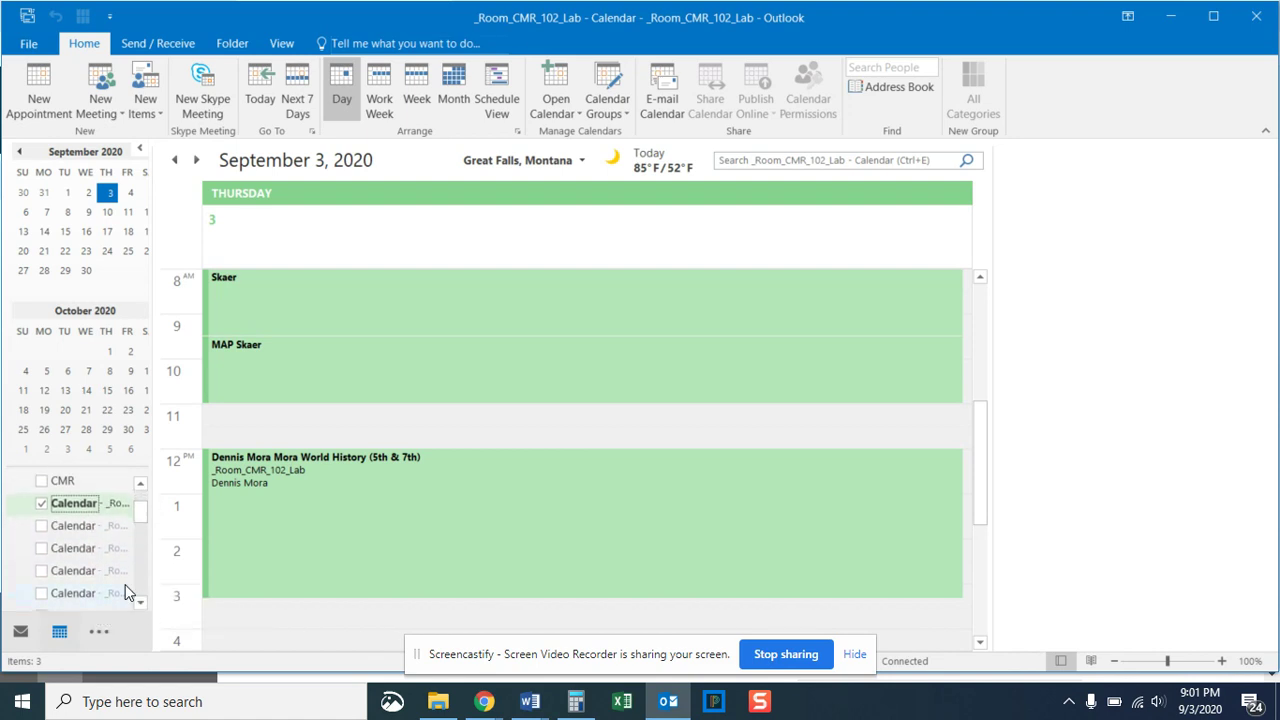
left_click(45, 506)
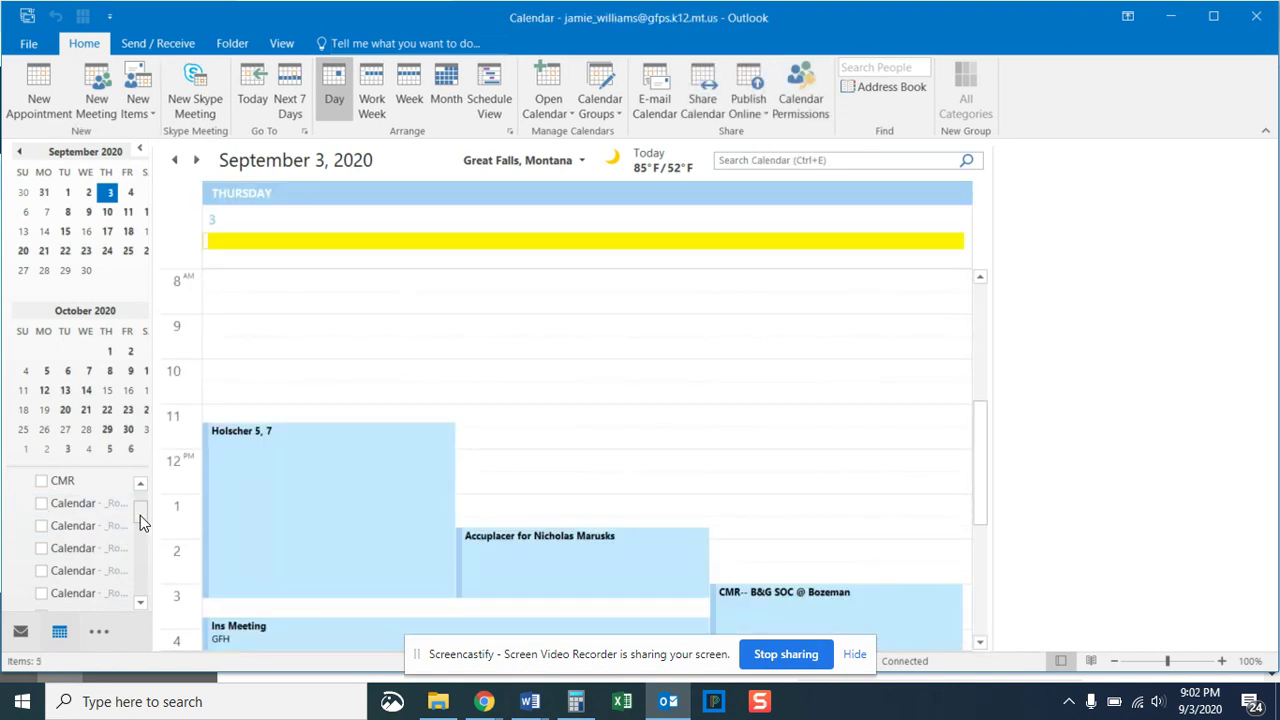
- Display the _Room_CMR_102_Lab, _Room_CMR_NorthLab and _Room_CMR_SouthLab calendars side by side with the personal calendar
left_click_drag(140, 514, 147, 495)
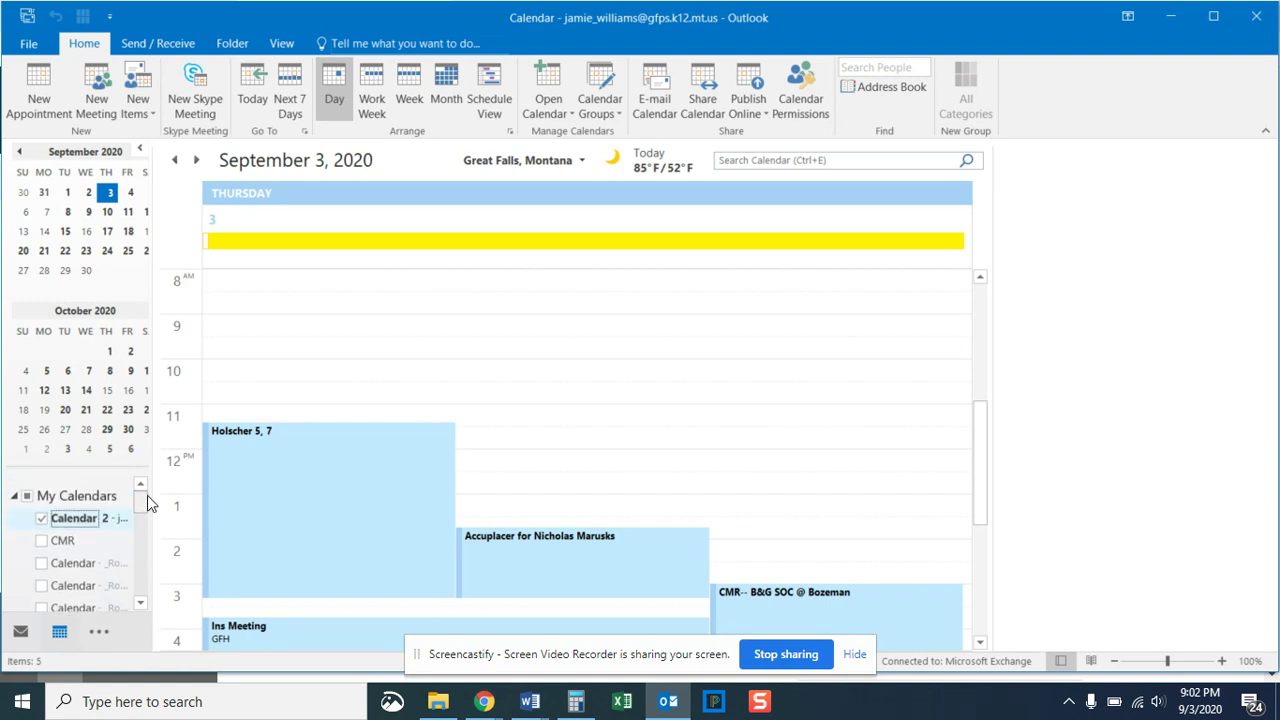
left_click(41, 564)
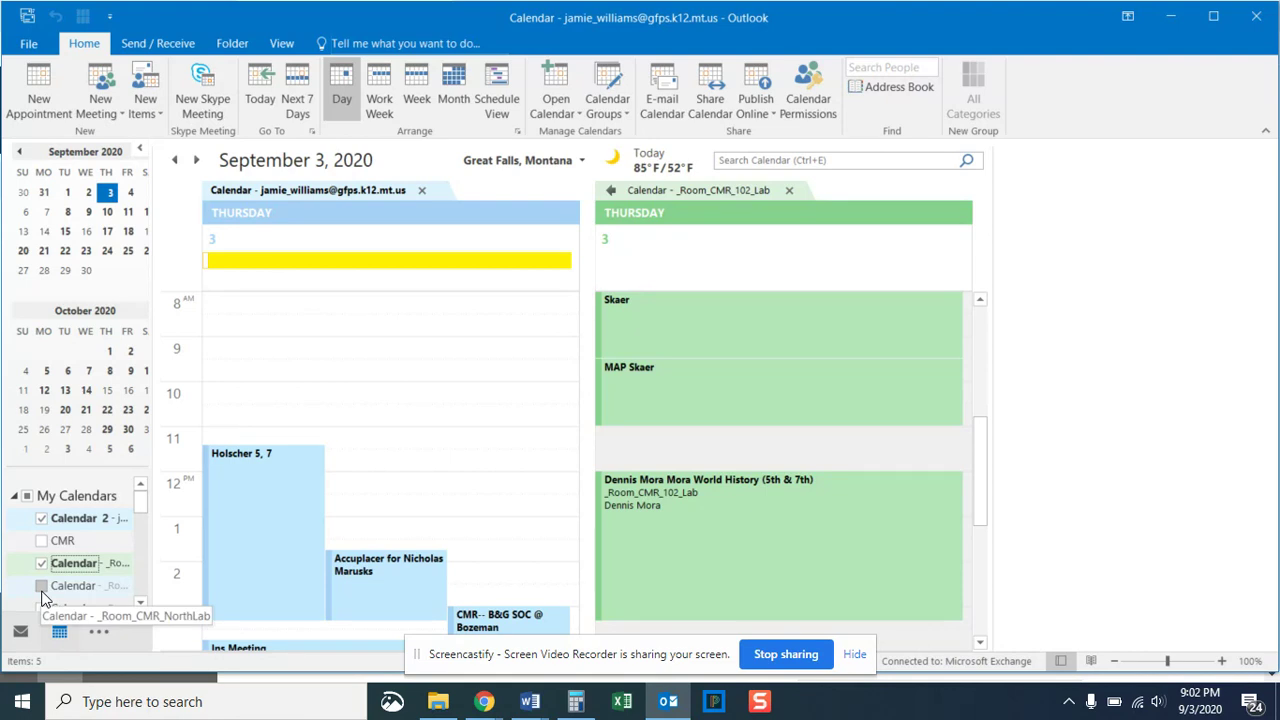
left_click(41, 586)
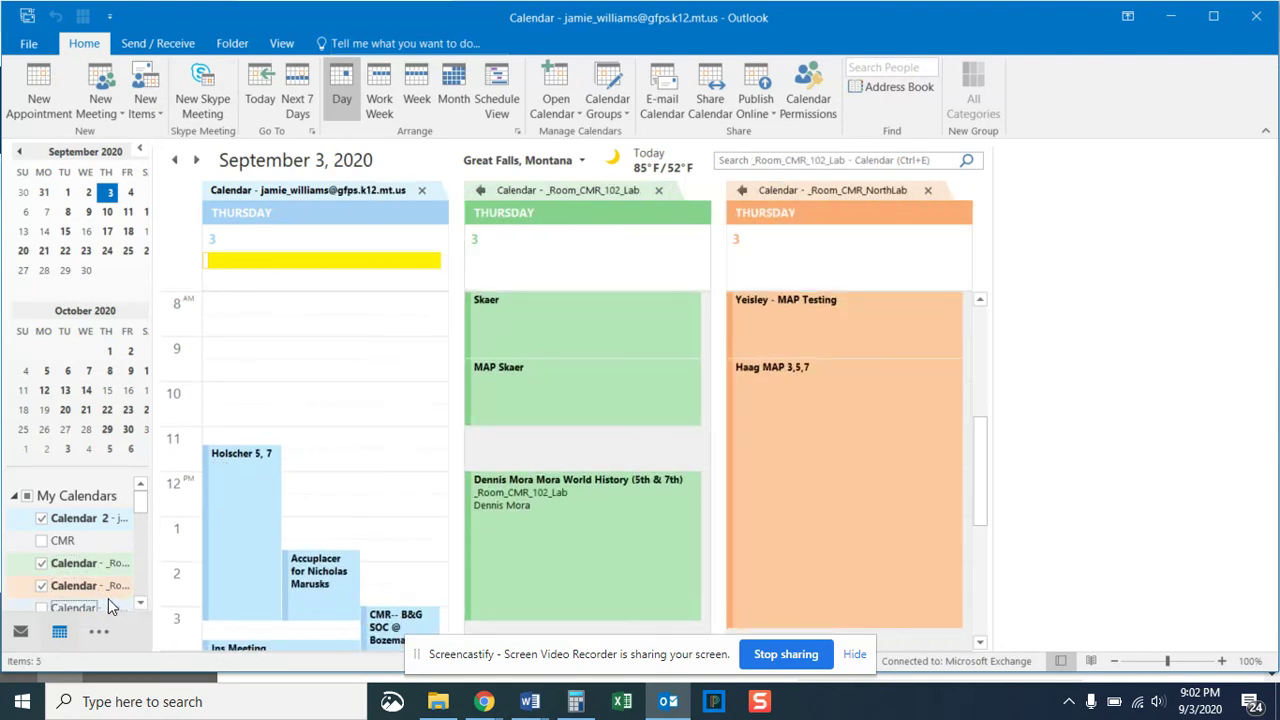
left_click(43, 608)
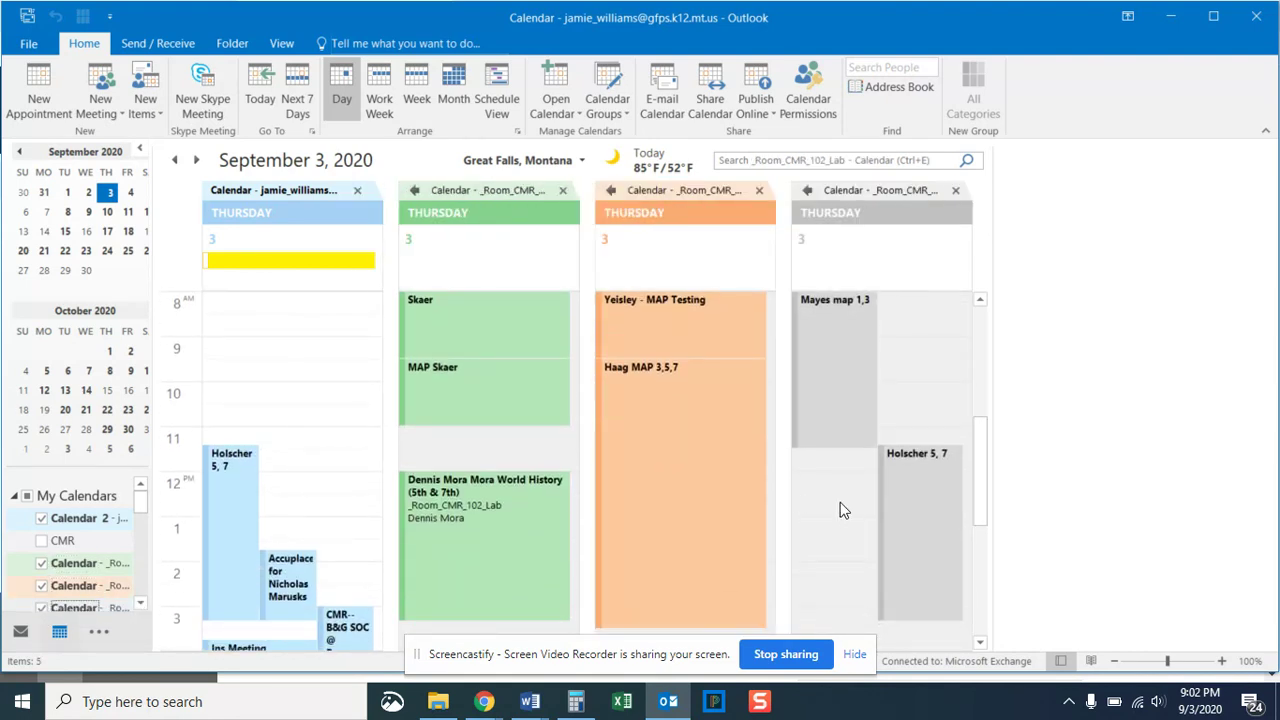
- Show Tuesday, September 8, 2020 in the side-by-side calendars
scroll(866, 492, "down", 3)
scroll(242, 307, "up", 4)
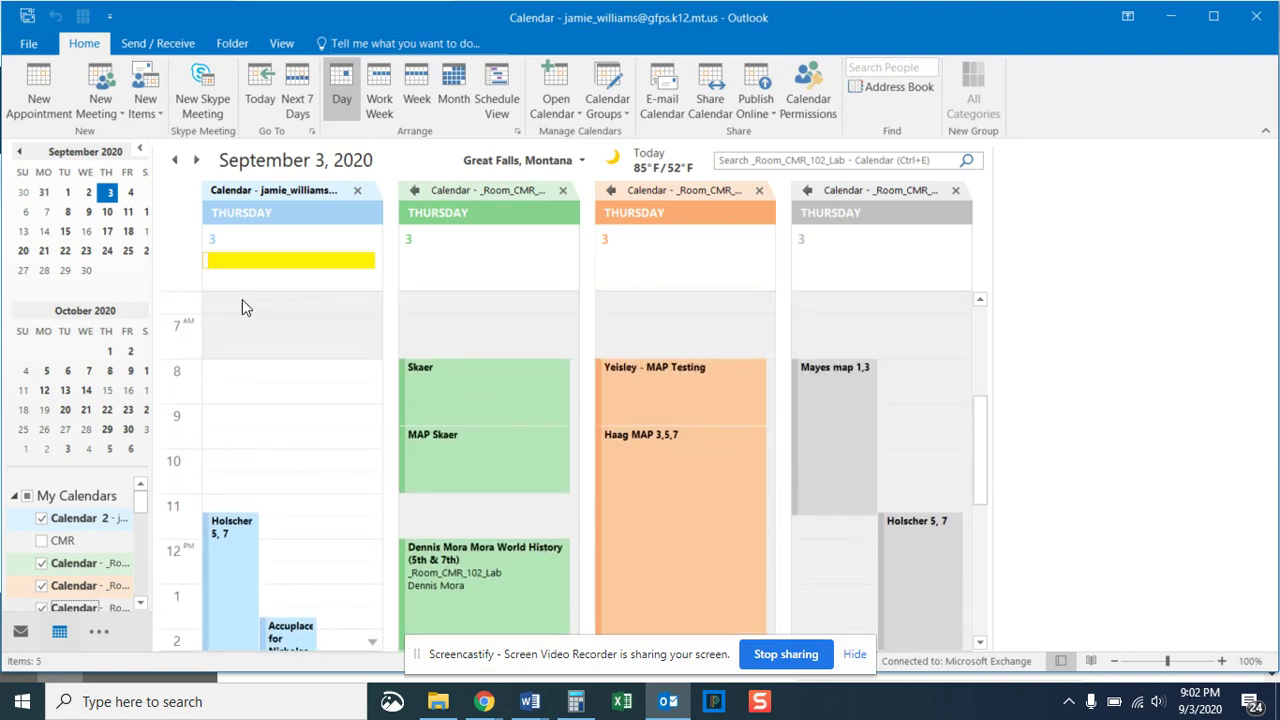
left_click(131, 193)
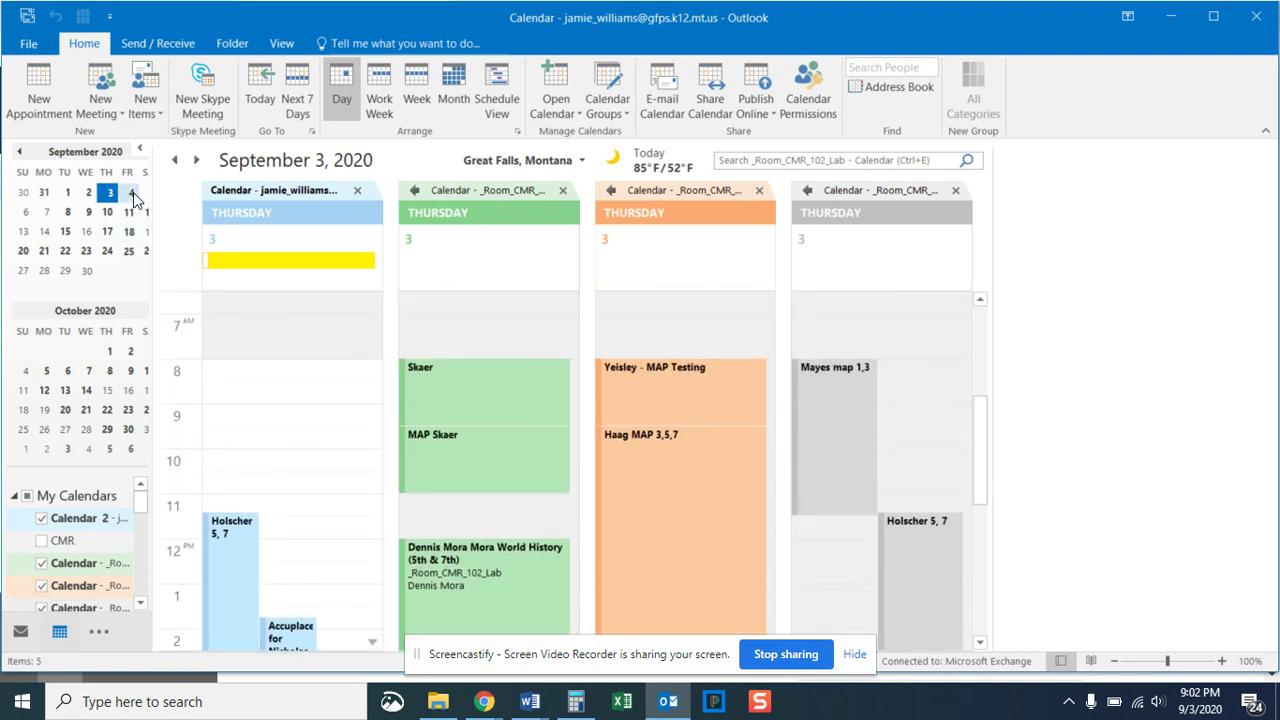
left_click(68, 213)
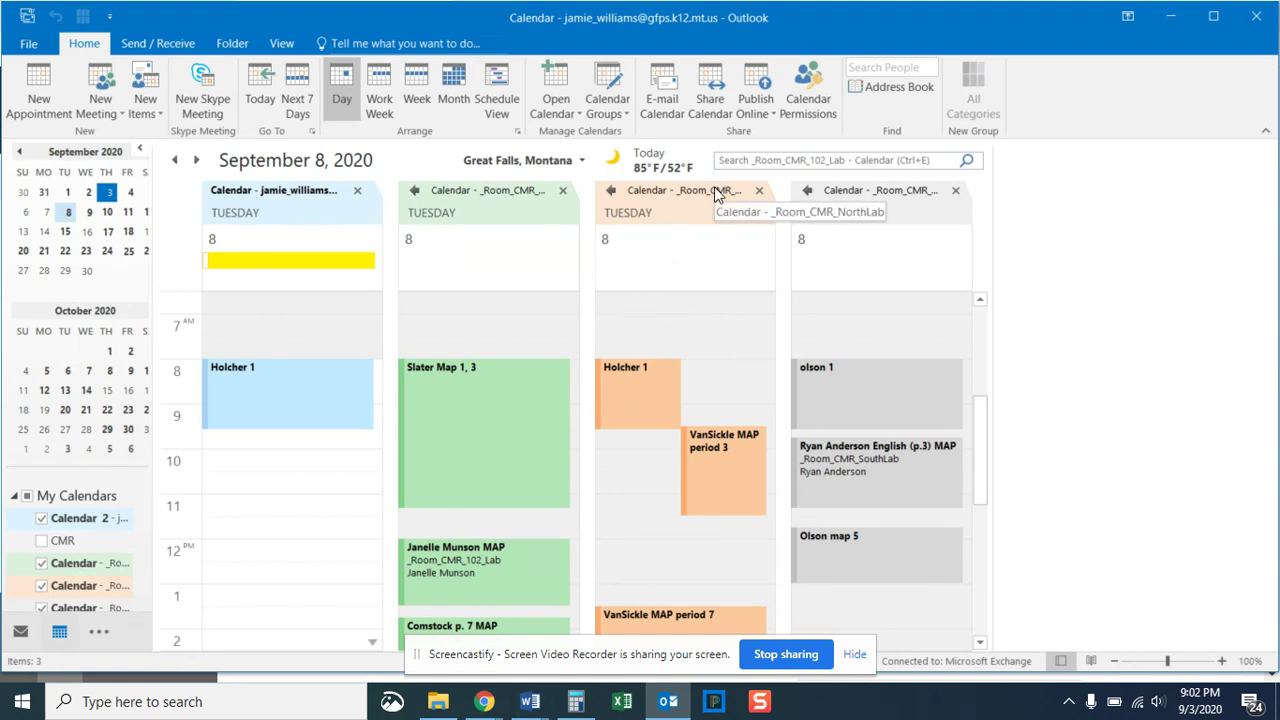
- Create and save a 6:30 AM to 7:00 AM appointment on 9/8/2020 in _Room_CMR_NorthLab, with the teacher's surname and "1-3" as subject
double_click(645, 313)
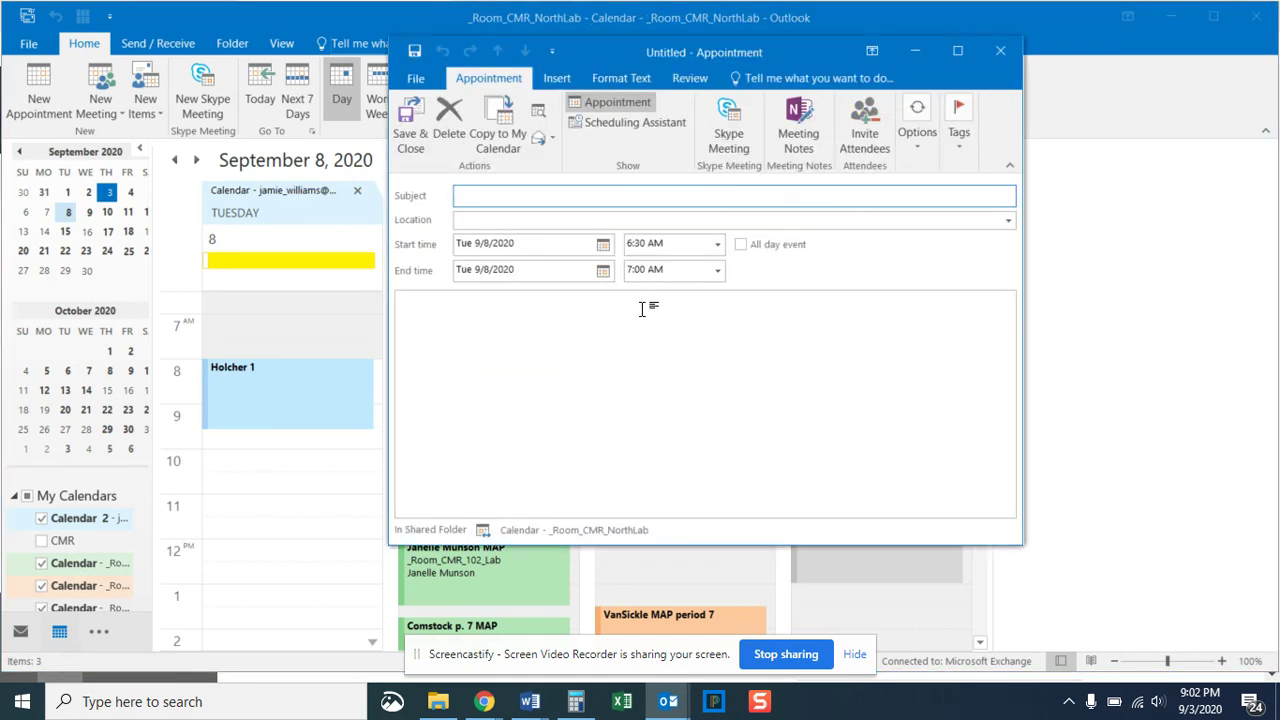
type("willi")
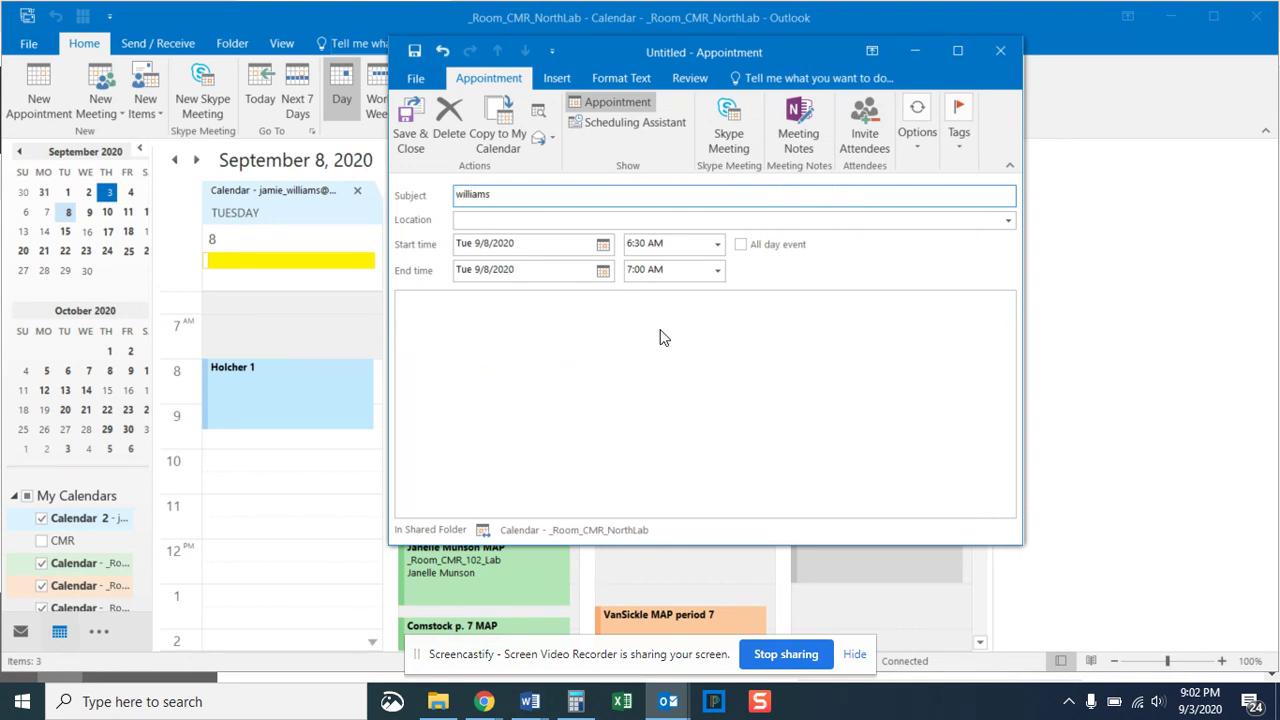
type("ams")
type("1-3")
left_click(660, 243)
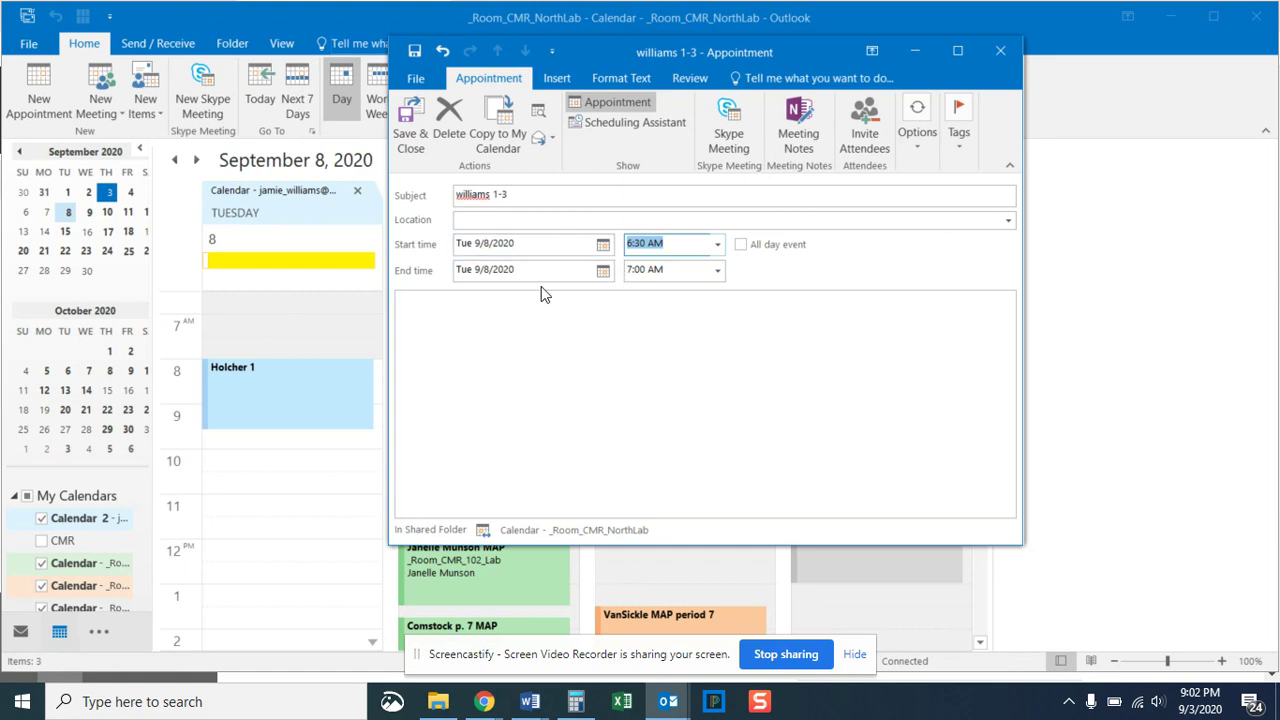
left_click(703, 271)
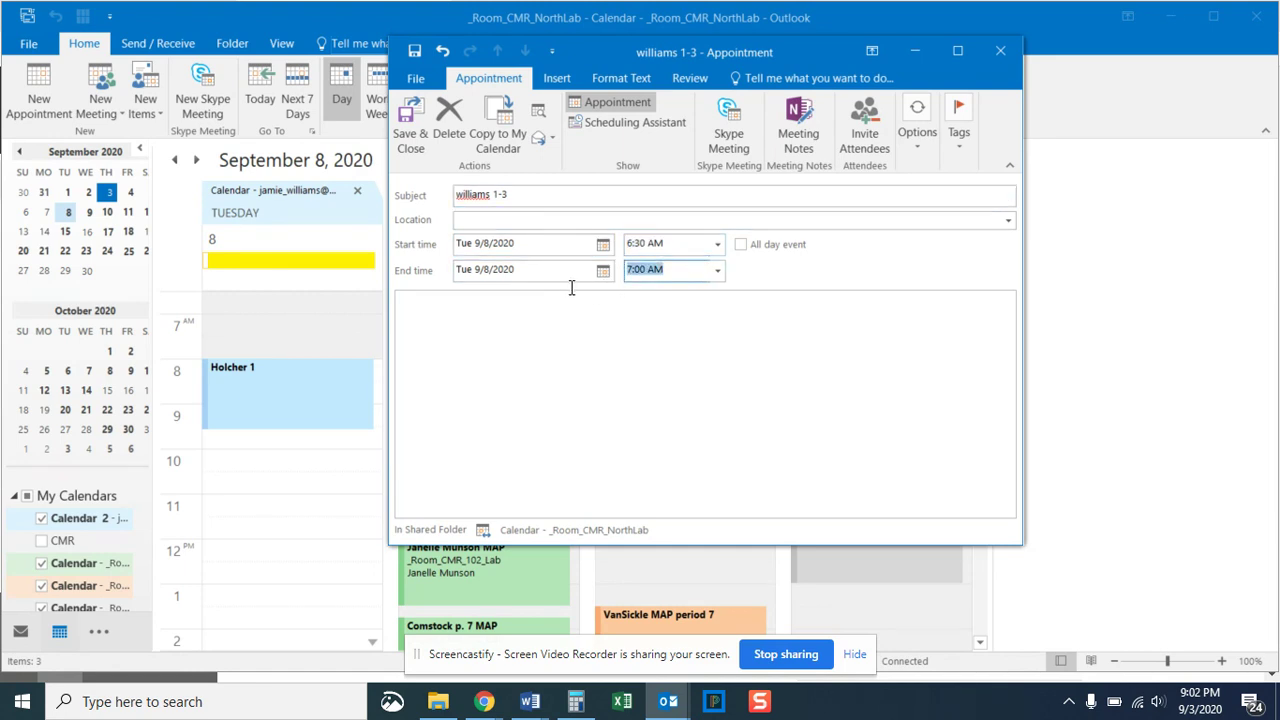
left_click(630, 372)
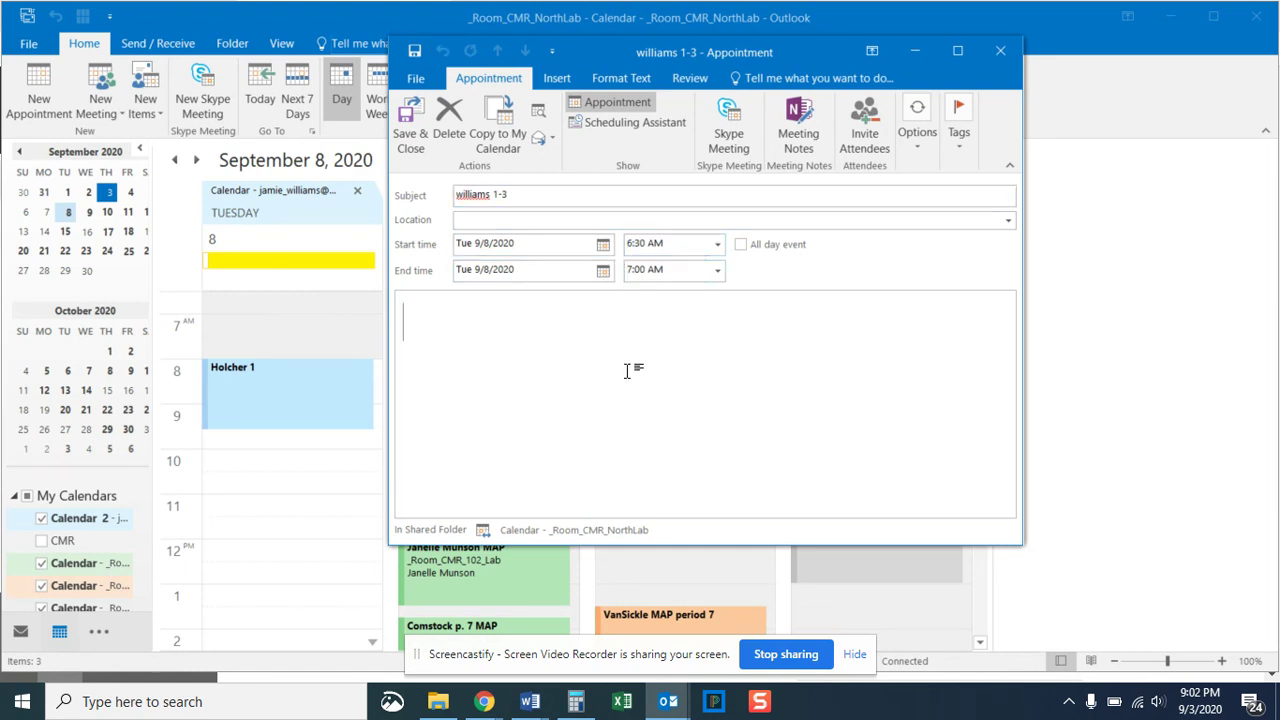
left_click(405, 118)
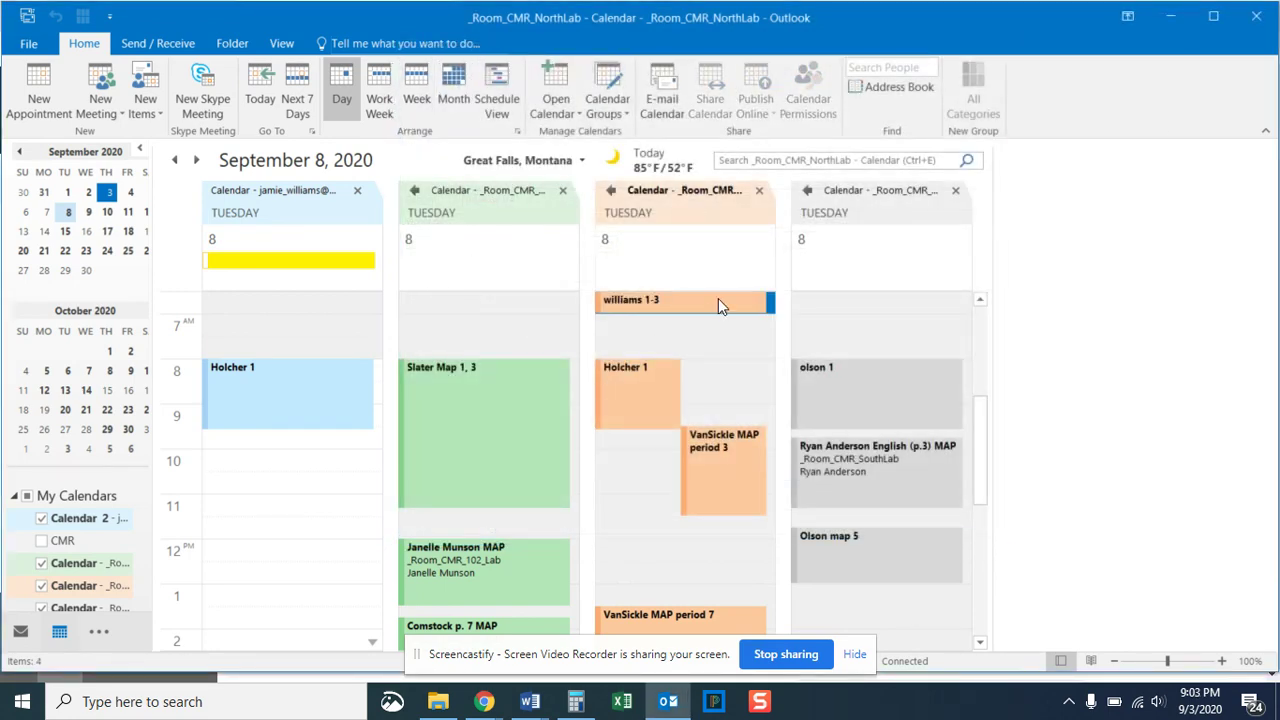
mouse_move(705, 307)
left_click(895, 195)
double_click(903, 324)
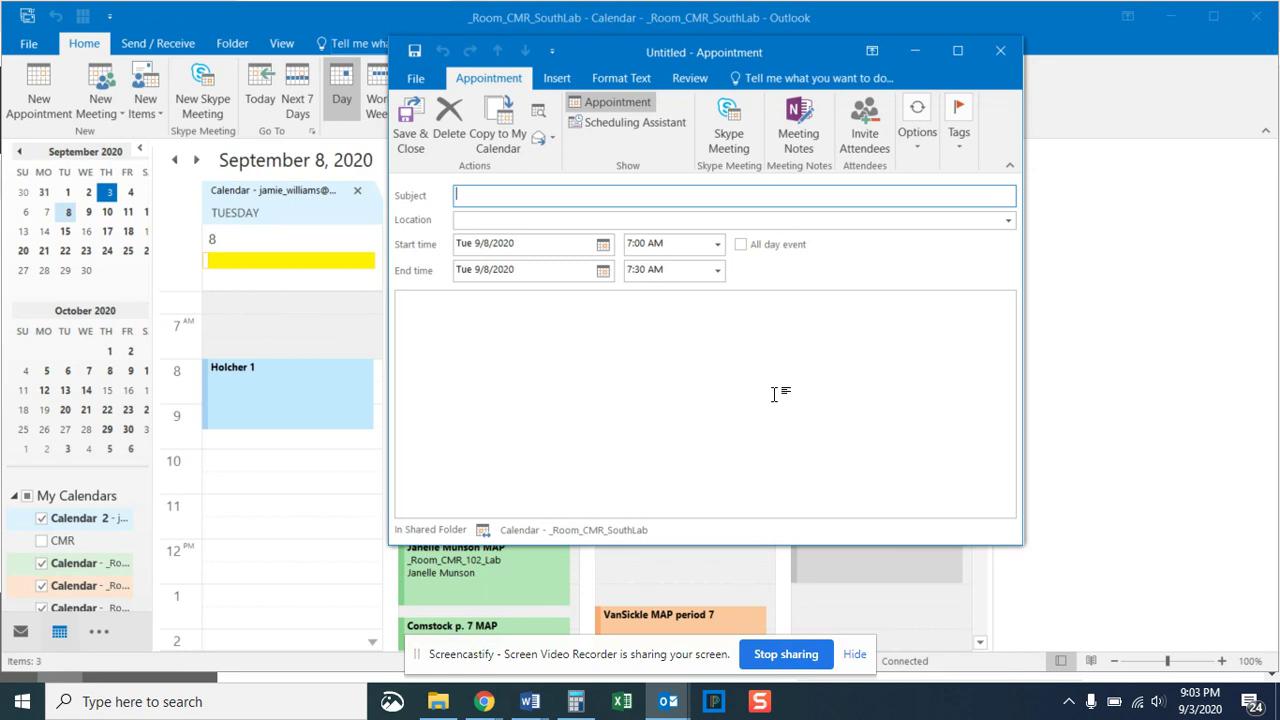
left_click(996, 51)
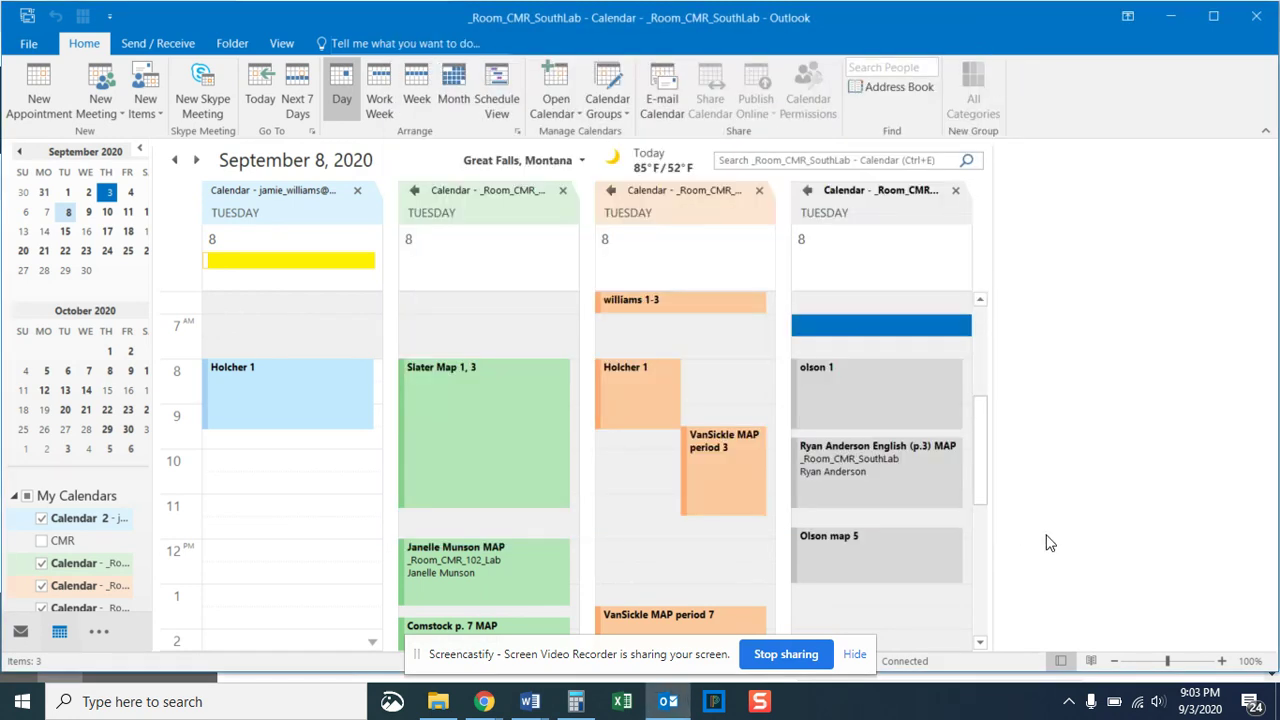